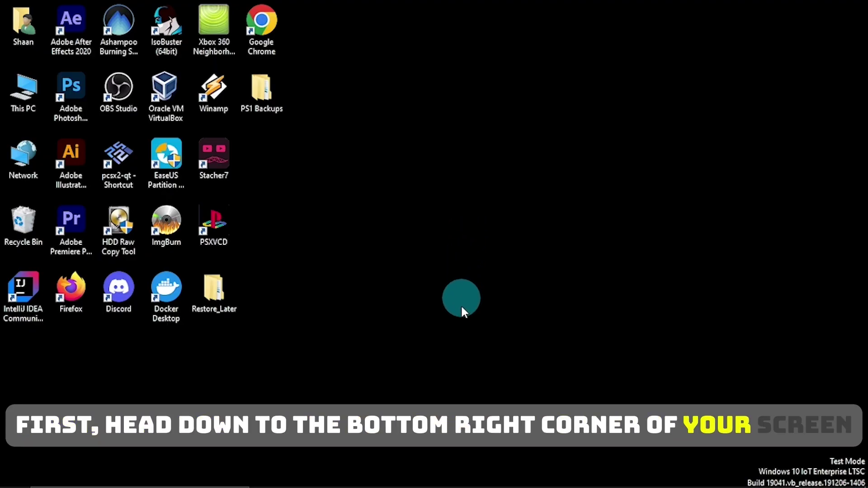
# - Change the Home Wi-Fi network profile from Public to Private, then close Settings
pyautogui.moveTo(454, 486)
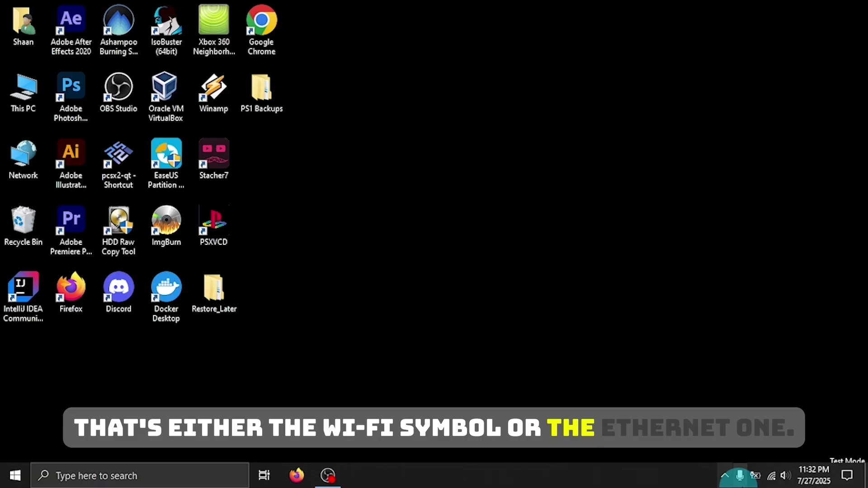
pyautogui.rightClick(772, 480)
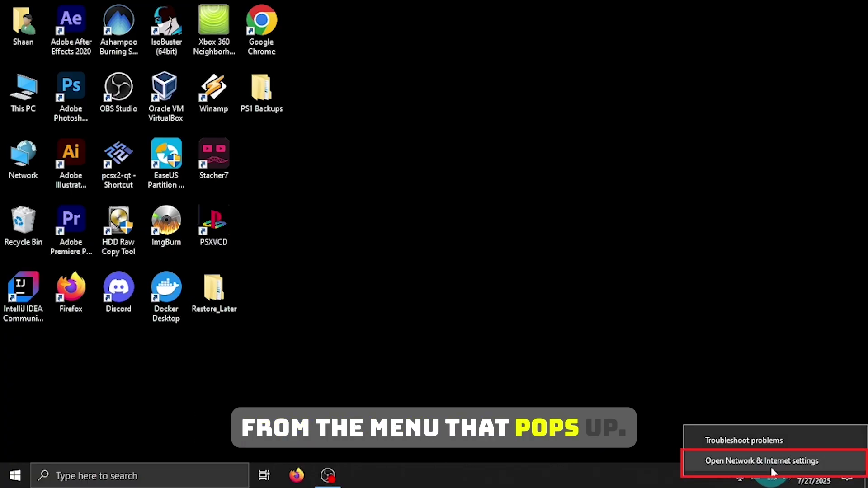
pyautogui.click(771, 465)
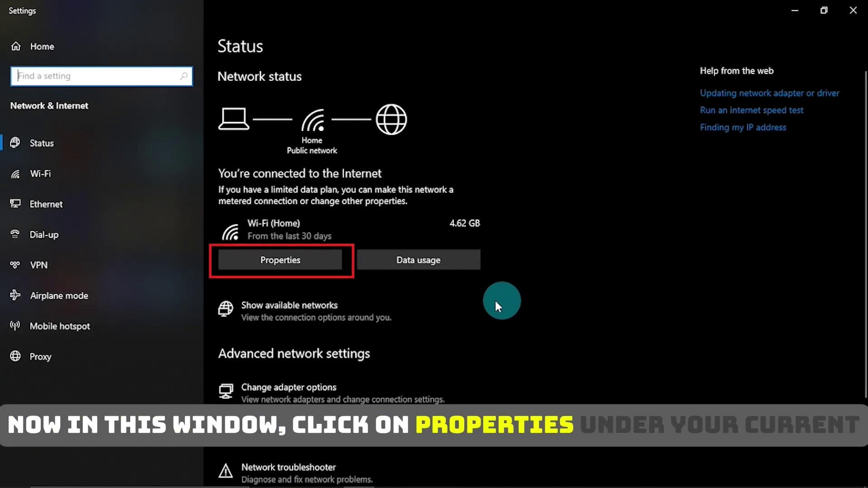
pyautogui.click(290, 265)
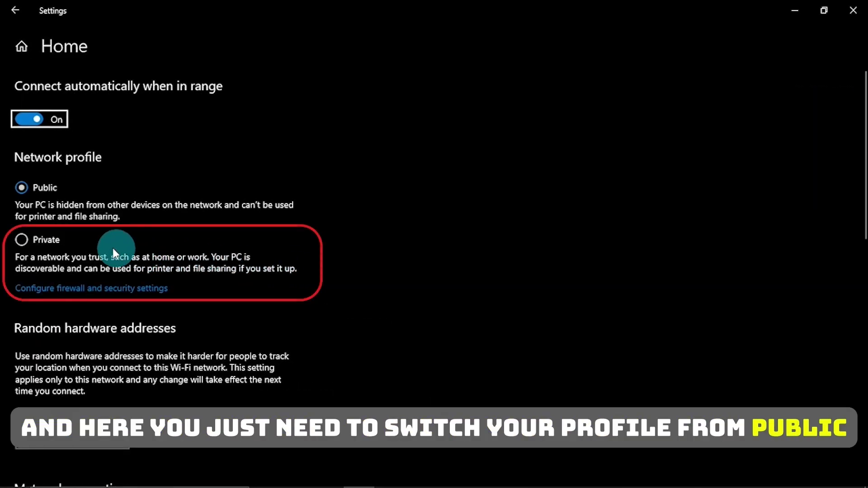
pyautogui.click(50, 242)
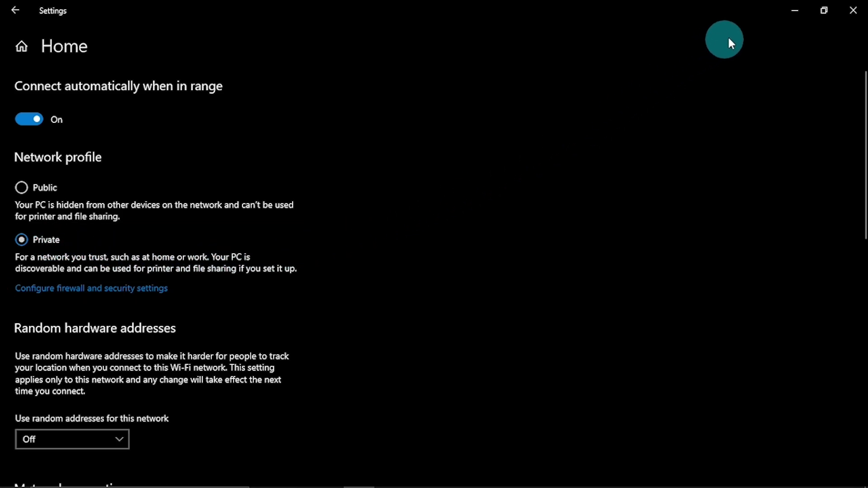
pyautogui.click(852, 13)
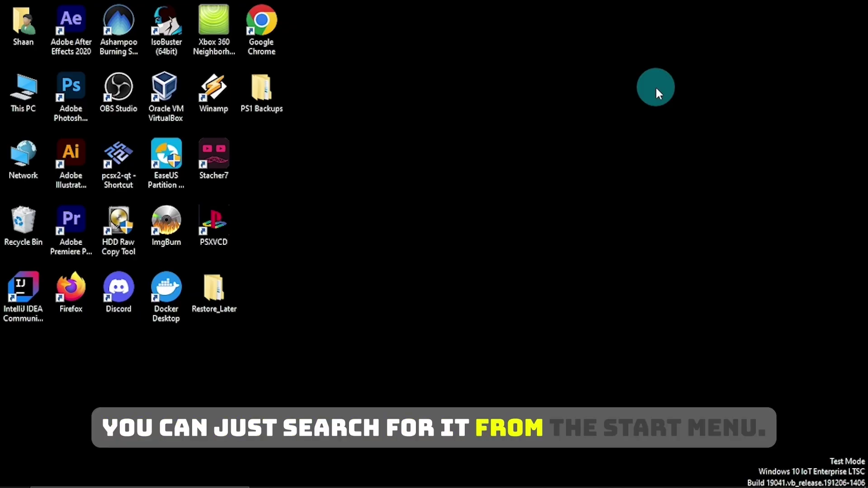
# - Search Start for 'cont' and launch Control Panel
pyautogui.press('super')
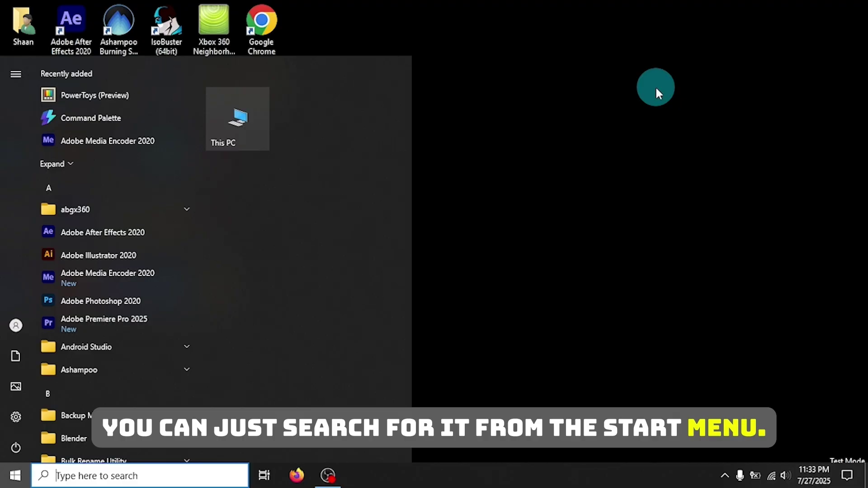
pyautogui.write('cont')
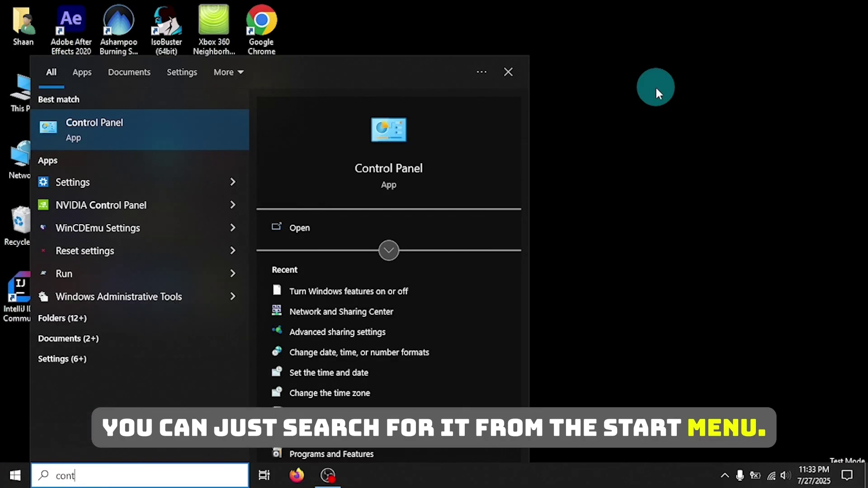
pyautogui.click(127, 132)
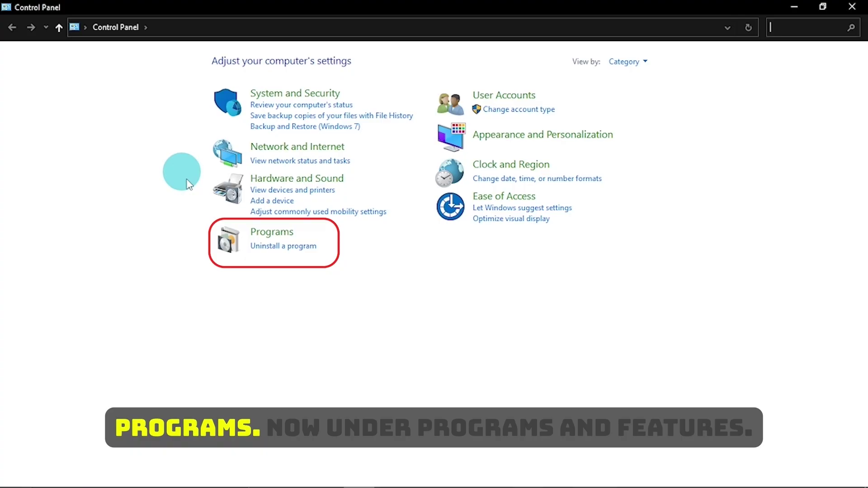
# - Enable the SMB 1.0/CIFS File Sharing Support and SMB Direct Windows features and apply
pyautogui.click(276, 233)
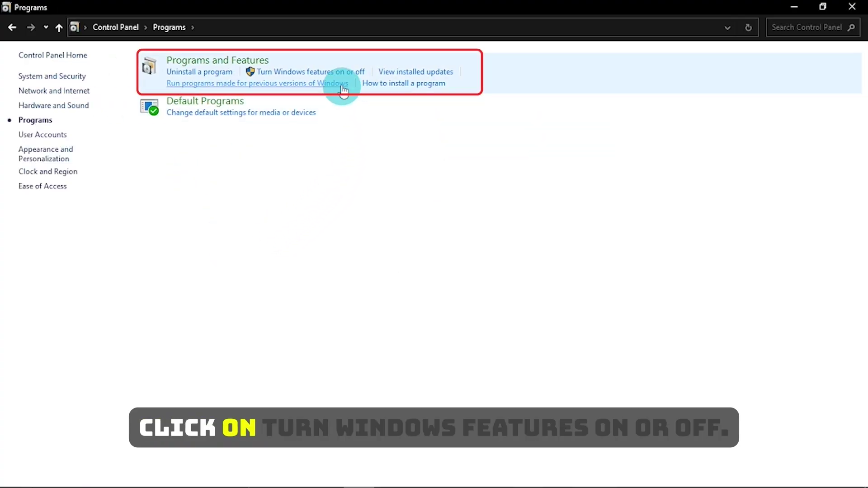
pyautogui.click(292, 75)
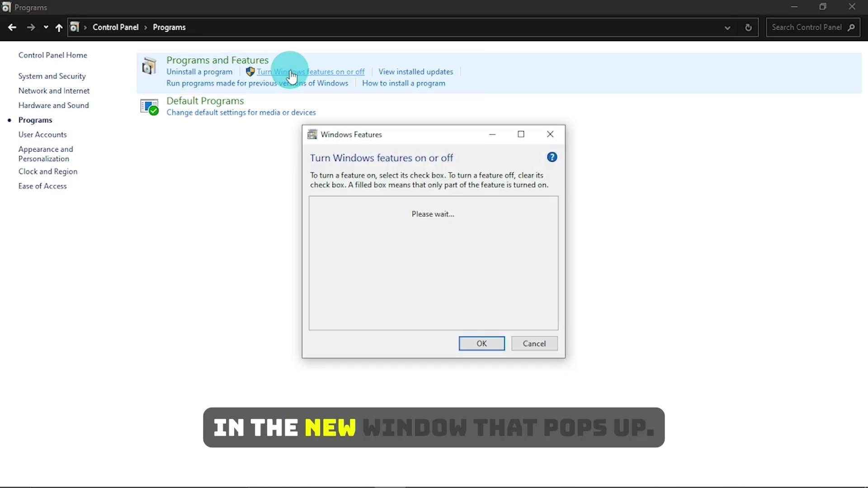
pyautogui.scroll(-3, 516, 207)
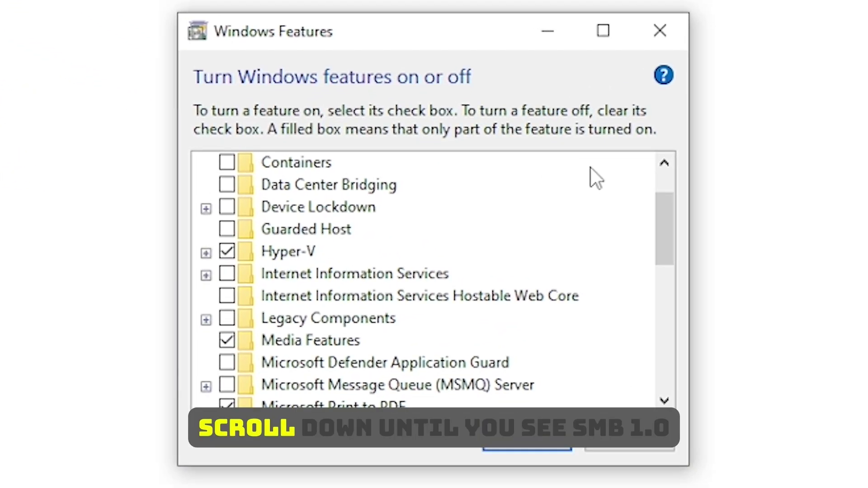
pyautogui.scroll(-1, 706, 131)
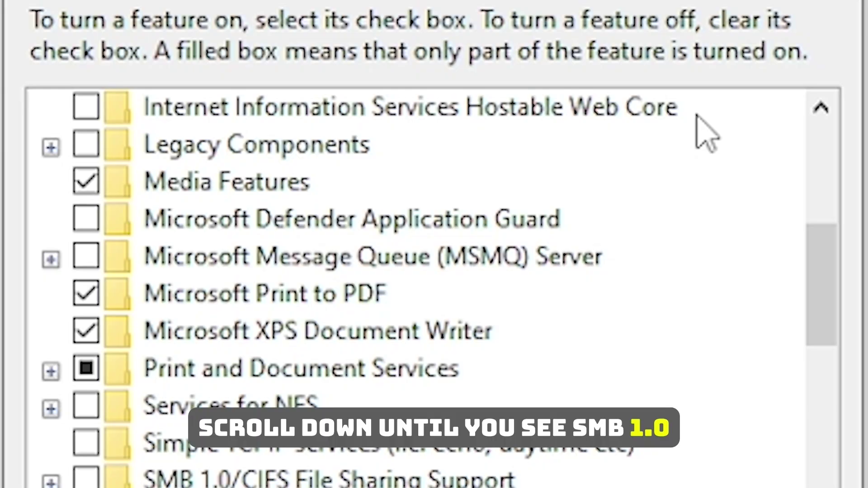
pyautogui.scroll(-3, 706, 133)
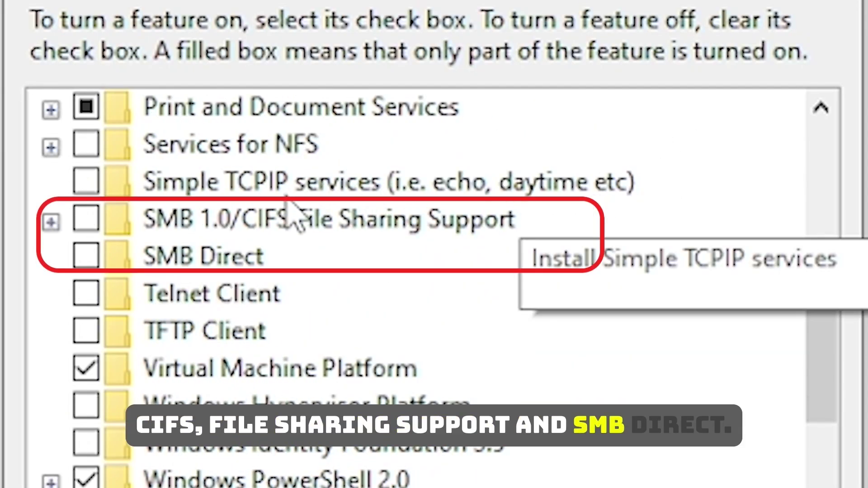
pyautogui.click(214, 221)
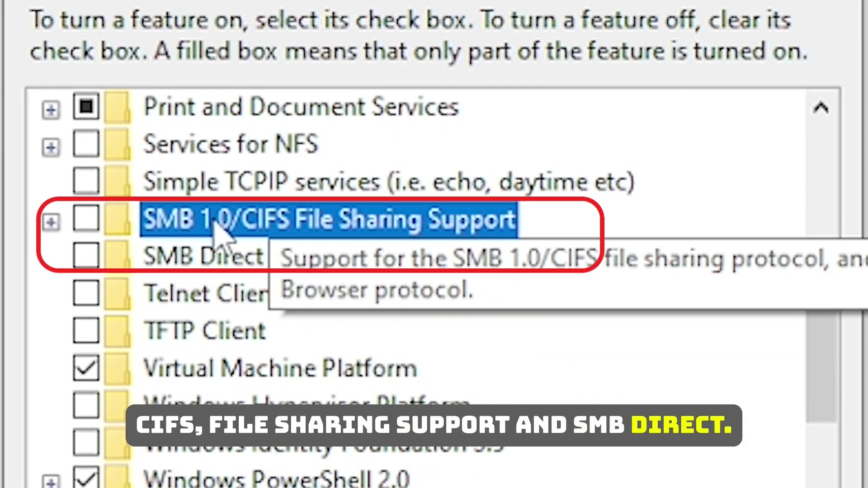
pyautogui.click(85, 221)
pyautogui.click(91, 261)
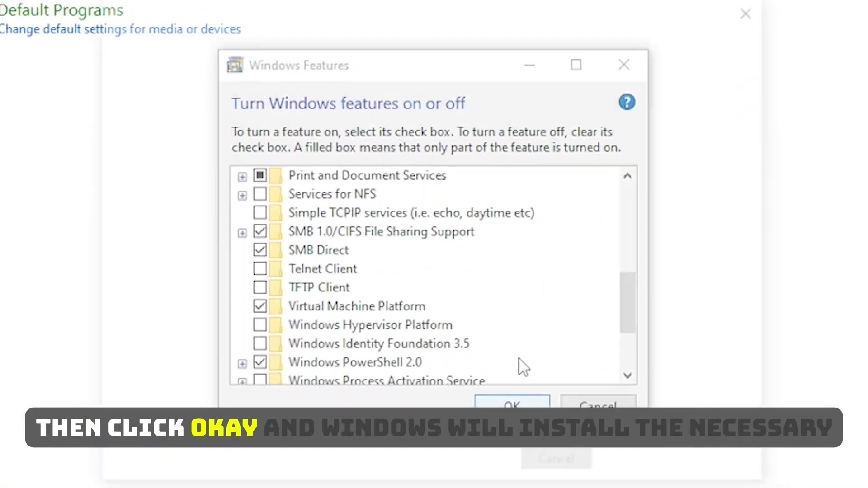
pyautogui.click(512, 404)
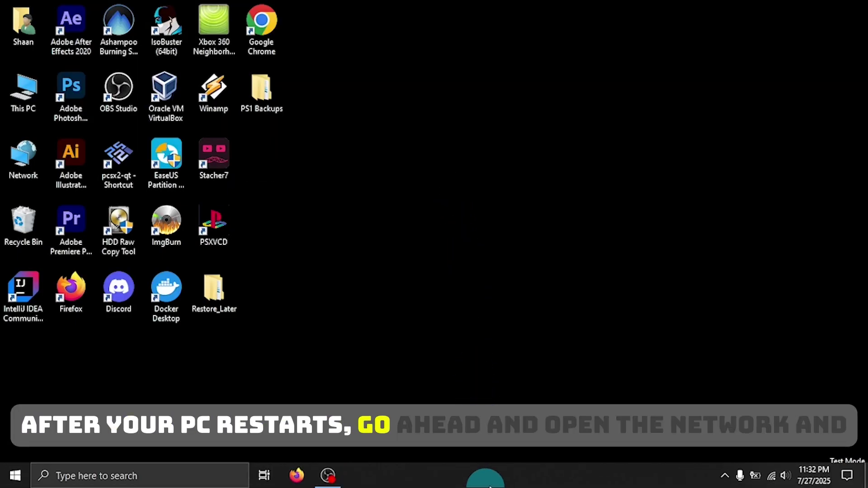
# - Go from the tray's Network & Internet settings to the Network and Sharing Center
pyautogui.rightClick(773, 480)
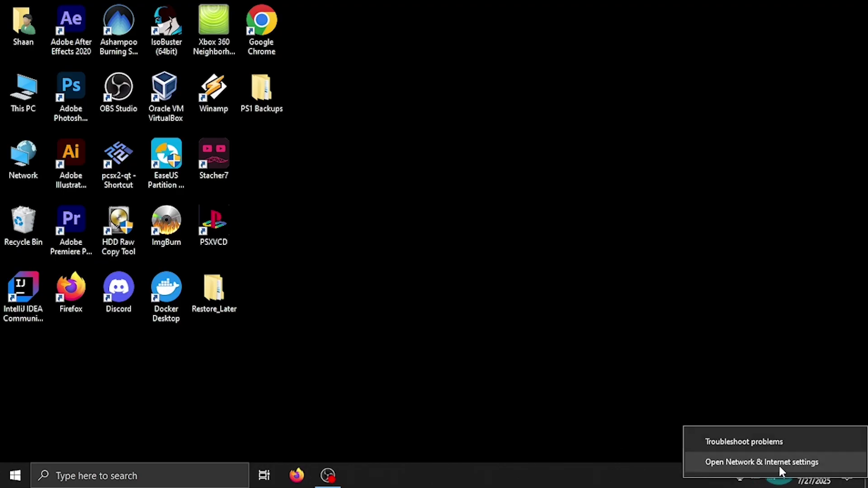
pyautogui.click(780, 465)
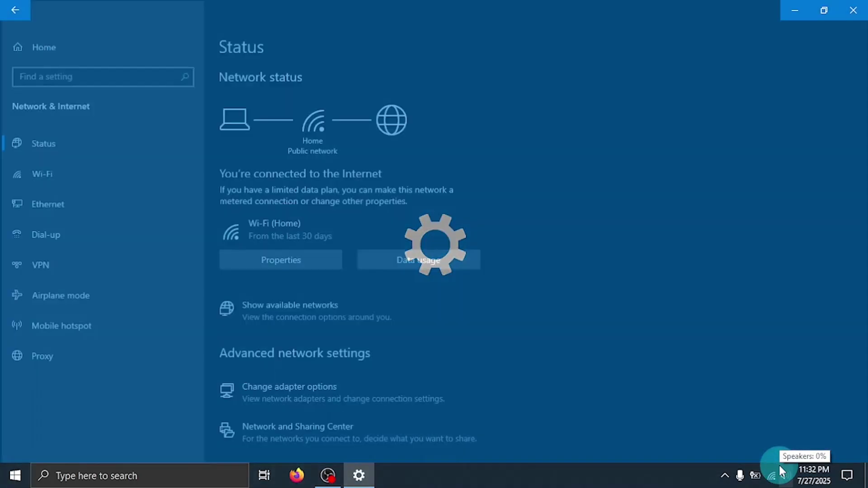
pyautogui.scroll(-3, 590, 174)
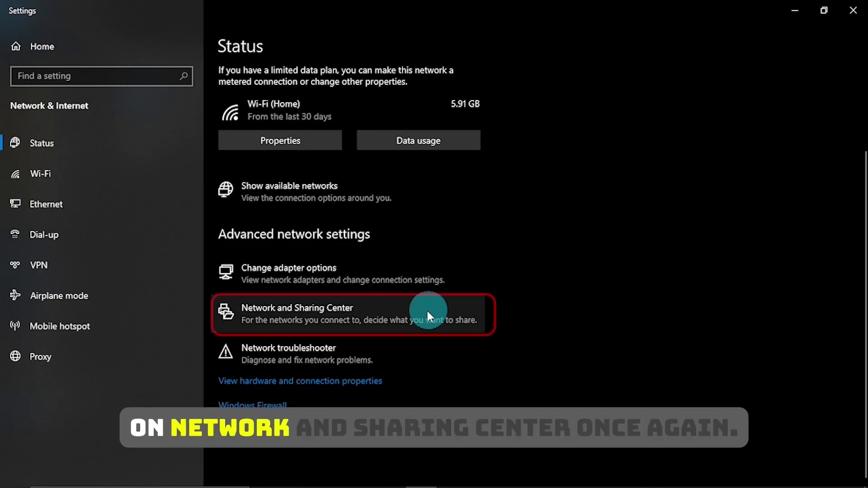
pyautogui.click(401, 314)
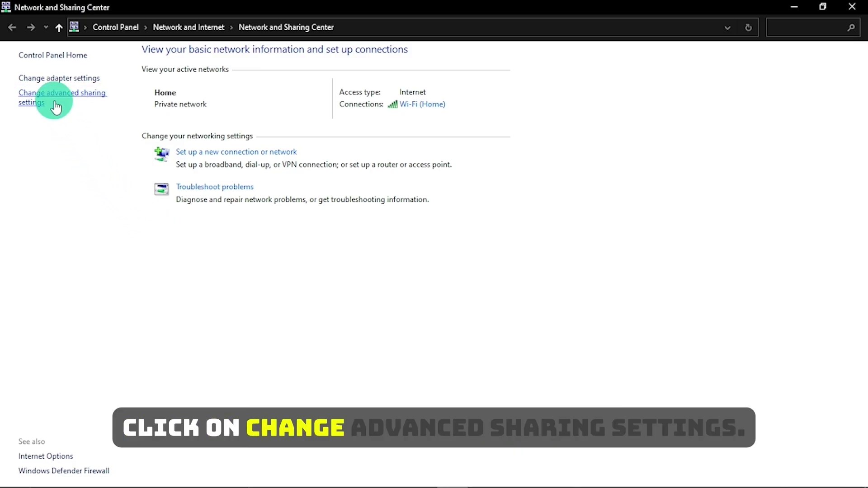
# - Turn on network discovery and file and printer sharing for the Private profile, then close the window
pyautogui.click(54, 103)
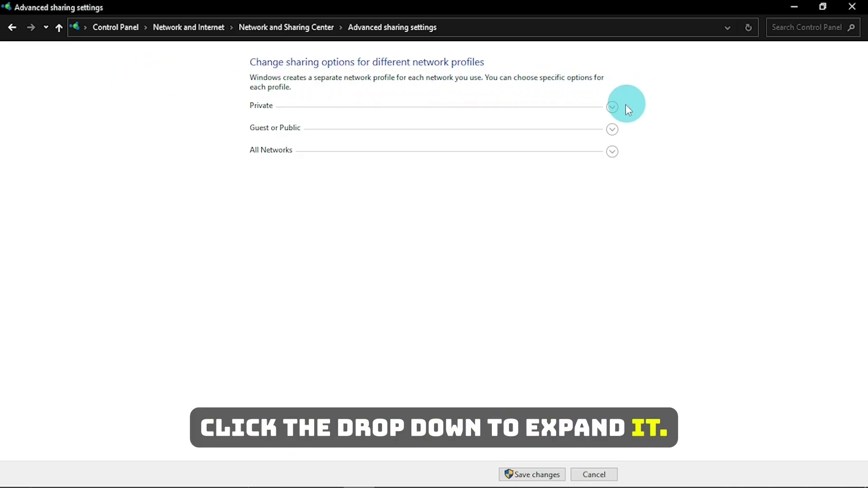
pyautogui.click(613, 107)
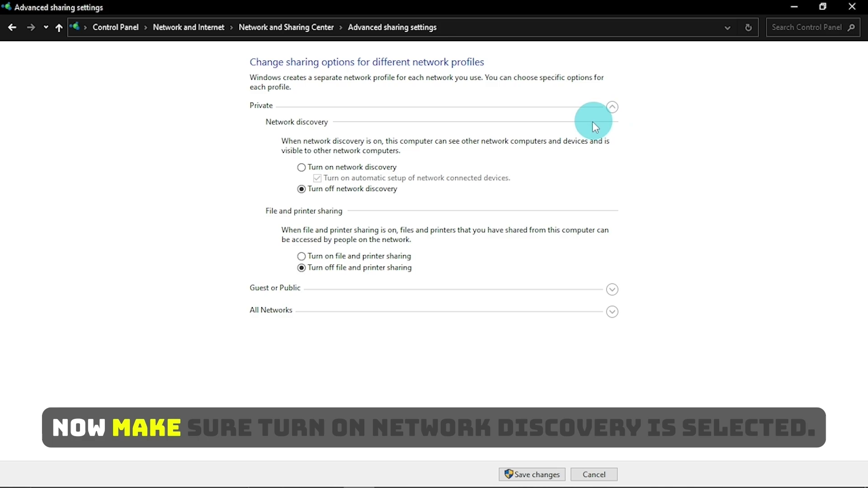
pyautogui.click(301, 167)
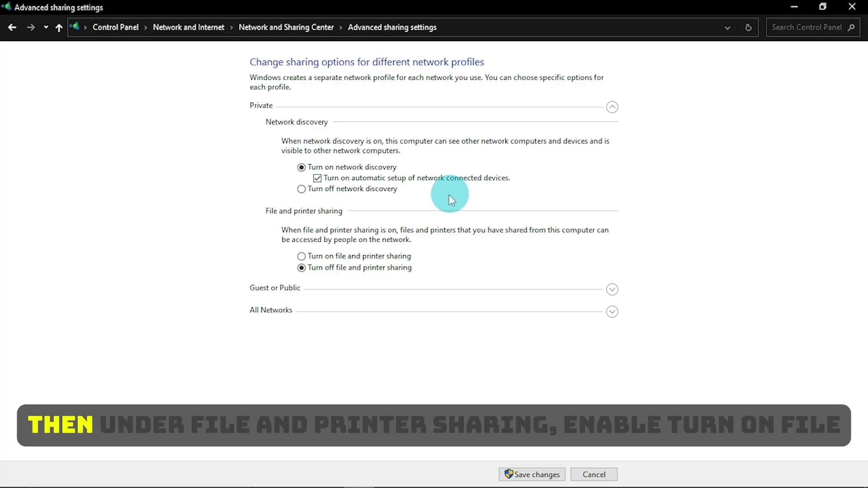
pyautogui.click(304, 255)
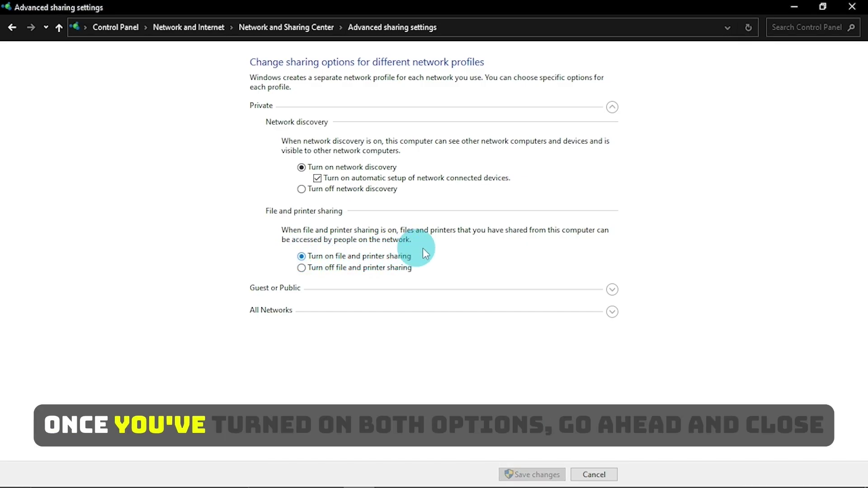
pyautogui.click(850, 6)
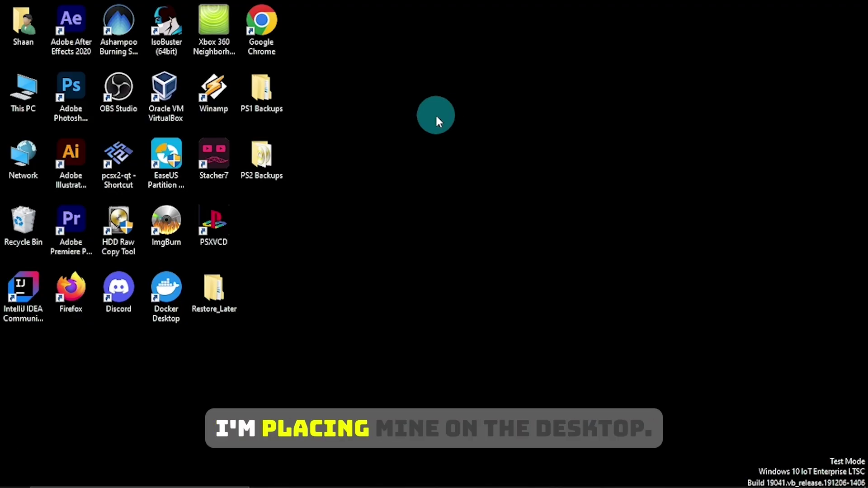
# - Create a new folder named SMB on the desktop
pyautogui.rightClick(437, 117)
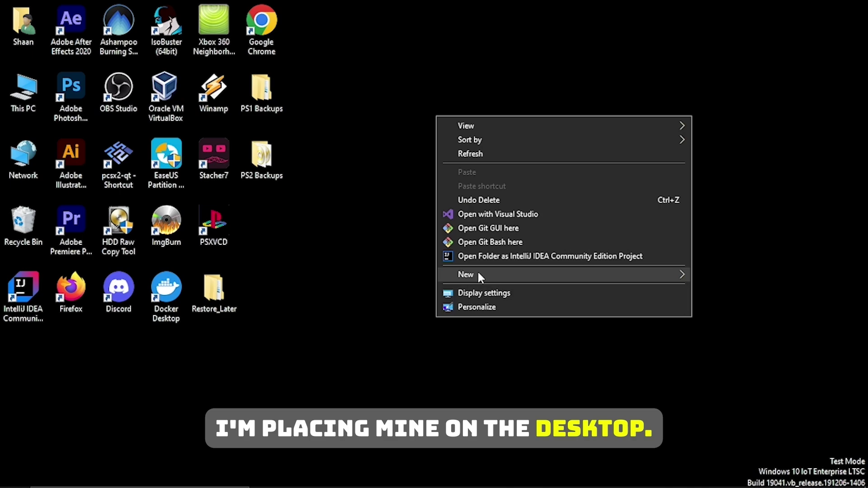
pyautogui.moveTo(462, 276)
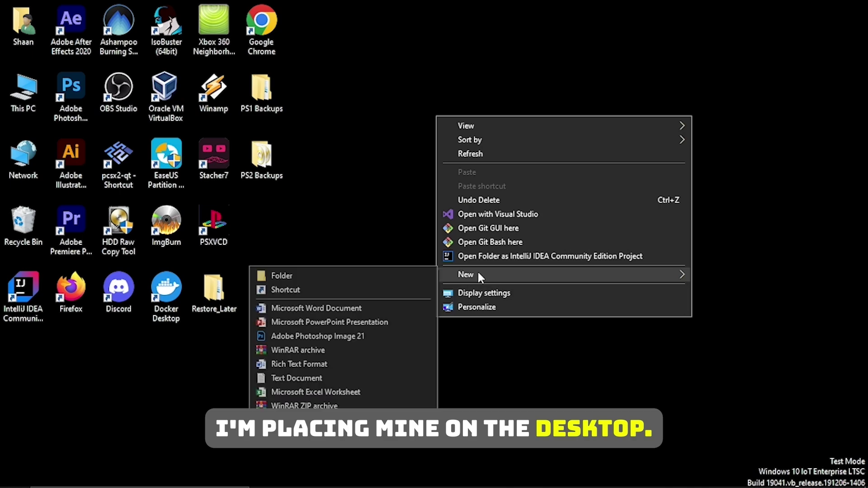
pyautogui.click(415, 279)
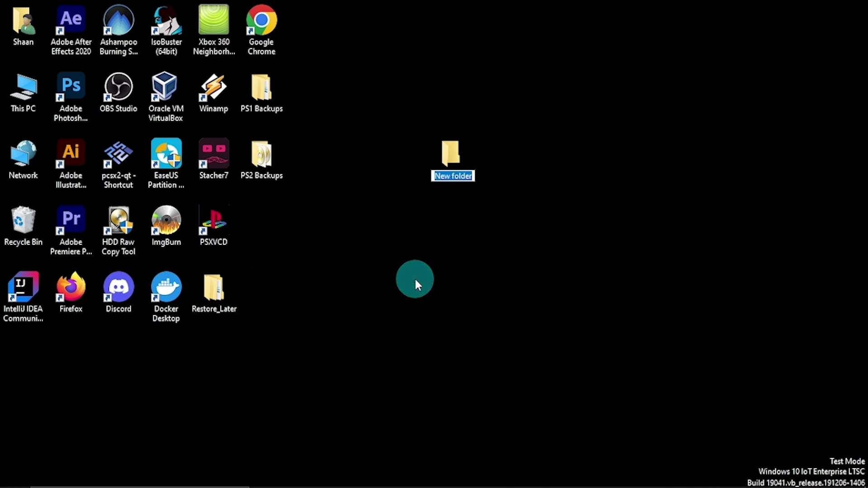
pyautogui.write('SMB')
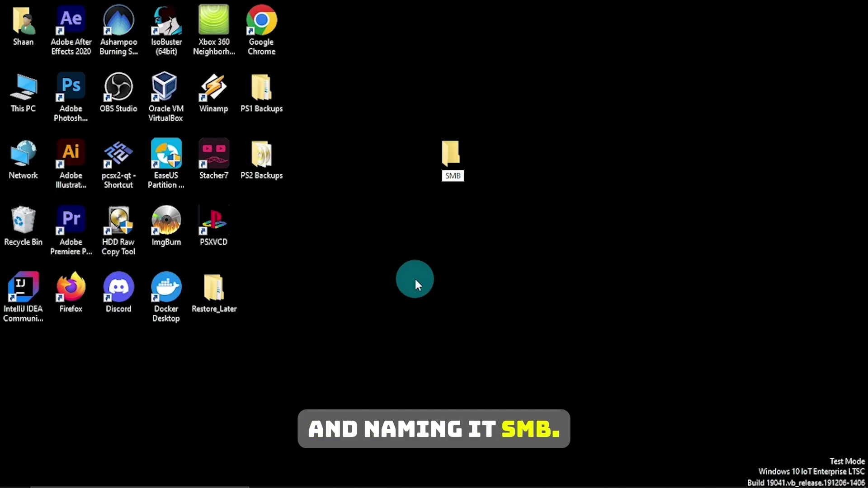
pyautogui.press('Return')
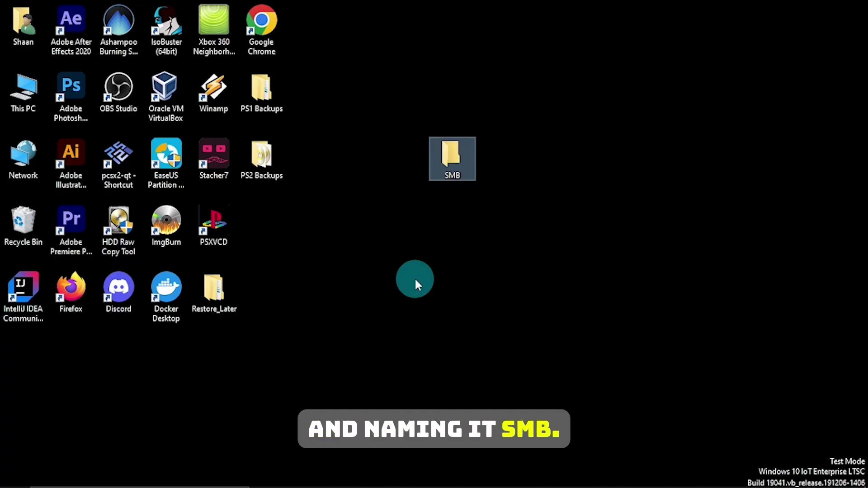
# - Open the SMB folder's Properties on the Sharing tab
pyautogui.rightClick(465, 164)
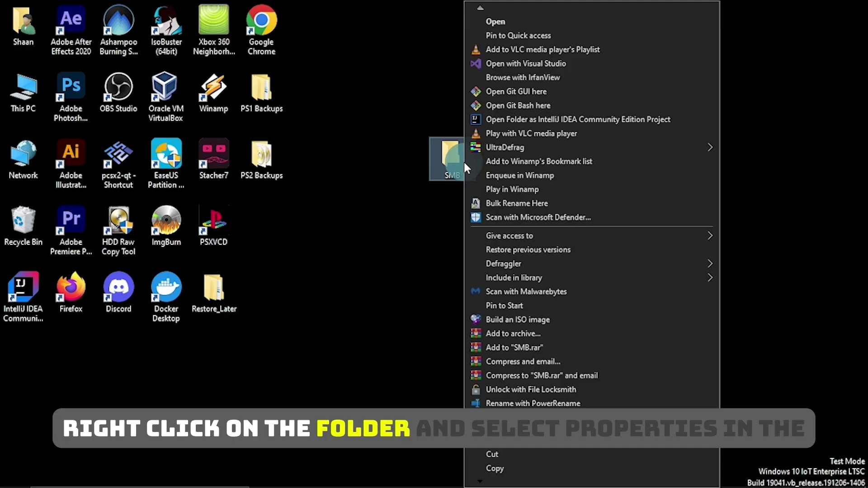
pyautogui.click(480, 482)
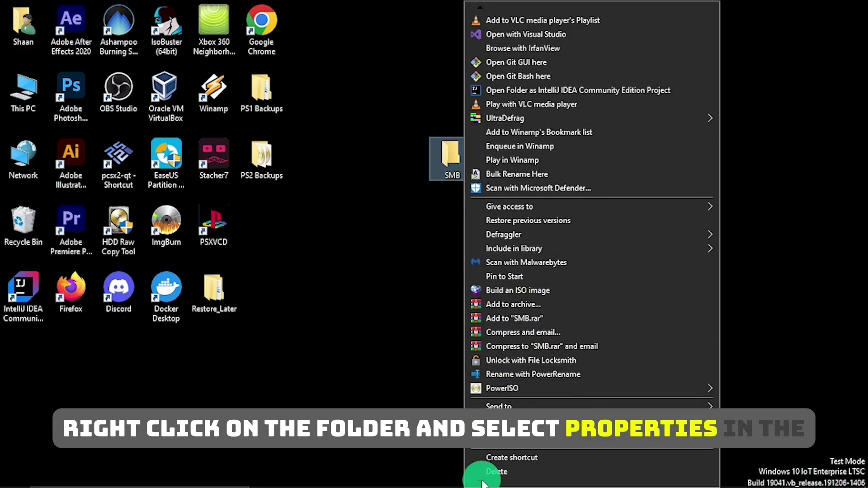
pyautogui.click(495, 471)
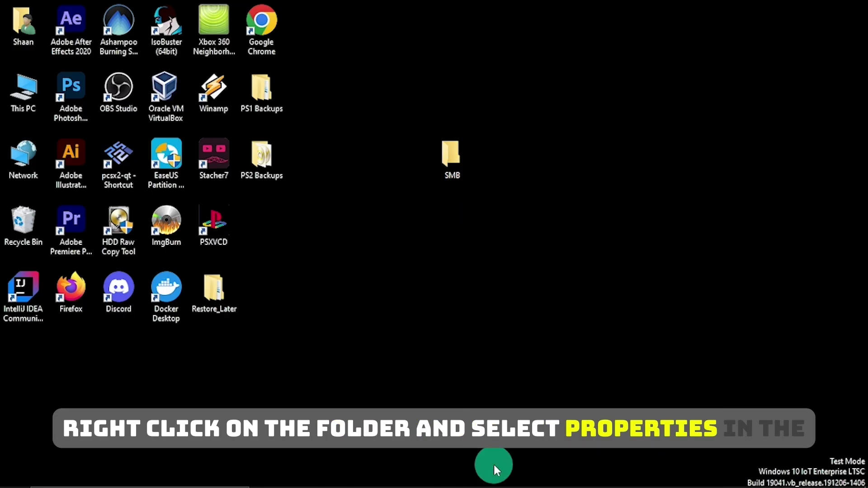
pyautogui.moveTo(538, 173); pyautogui.dragTo(412, 91)
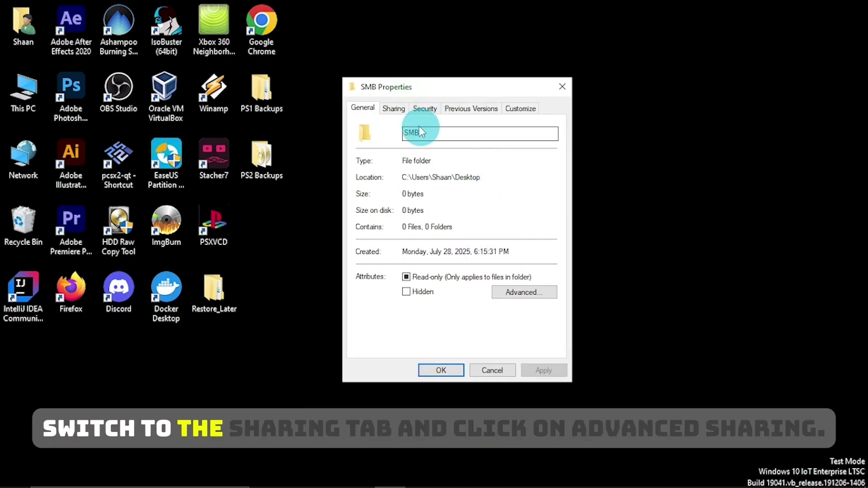
pyautogui.click(397, 109)
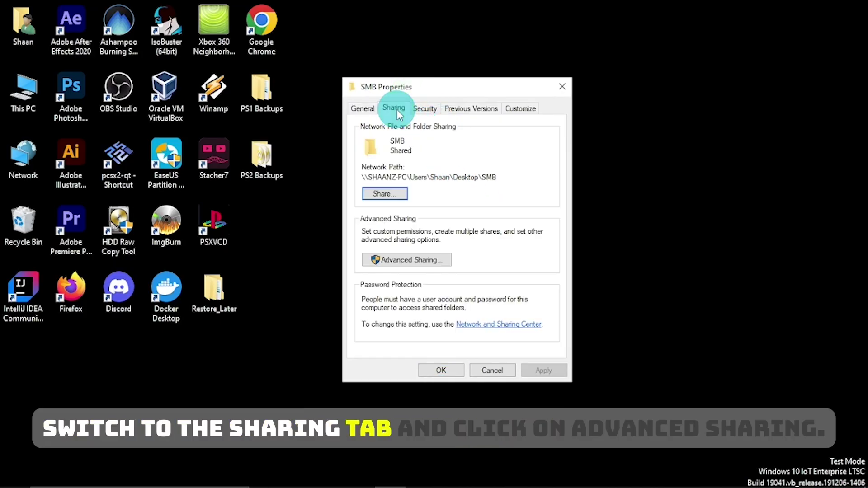
# - Share SMB through Advanced Sharing, granting Everyone Full Control permission
pyautogui.click(435, 263)
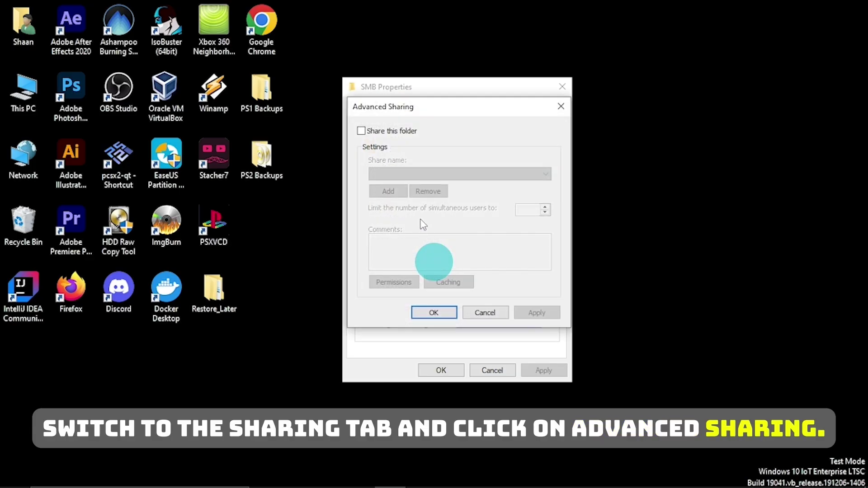
pyautogui.click(372, 133)
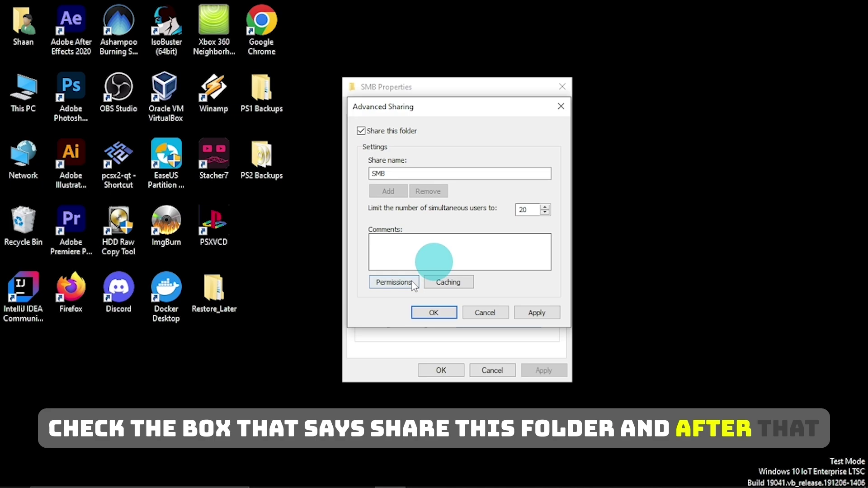
pyautogui.click(409, 282)
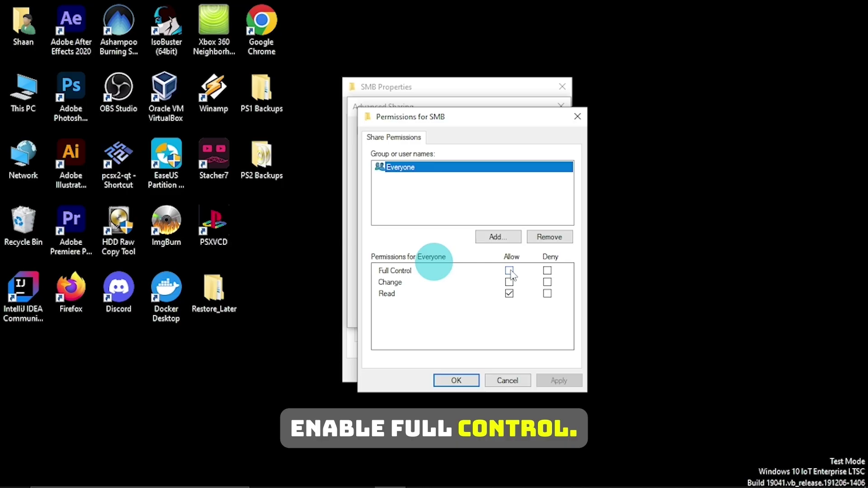
pyautogui.click(510, 271)
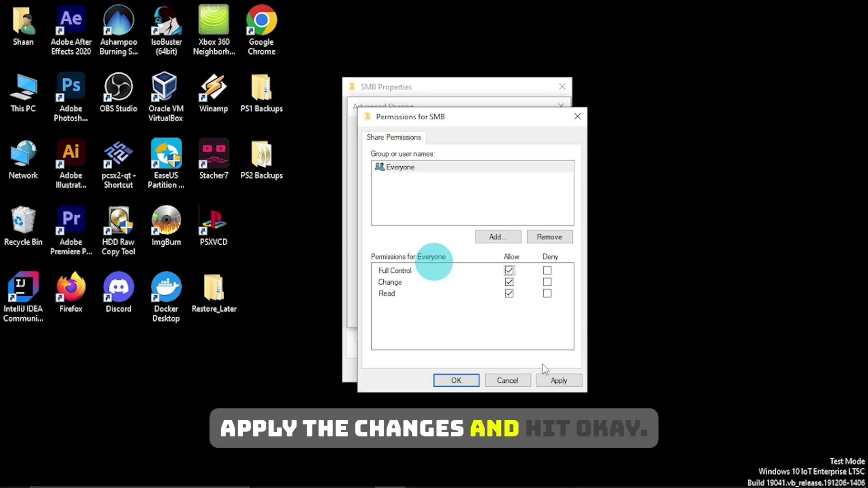
pyautogui.click(550, 381)
pyautogui.click(457, 381)
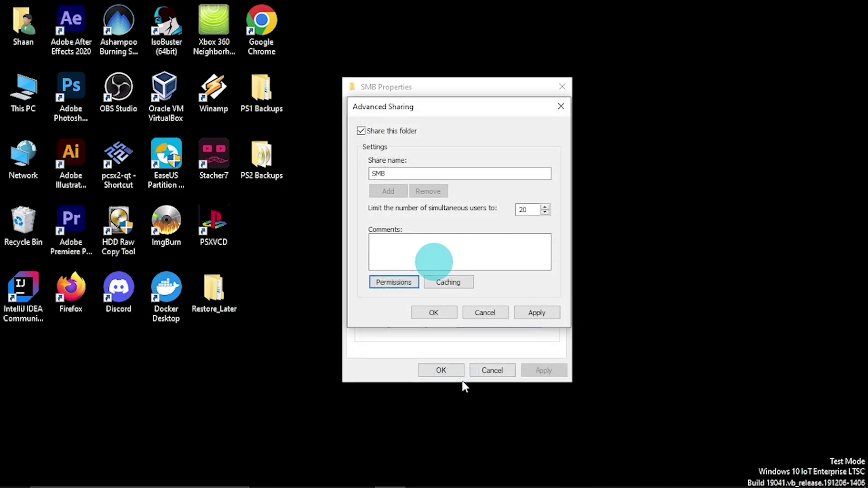
pyautogui.click(434, 313)
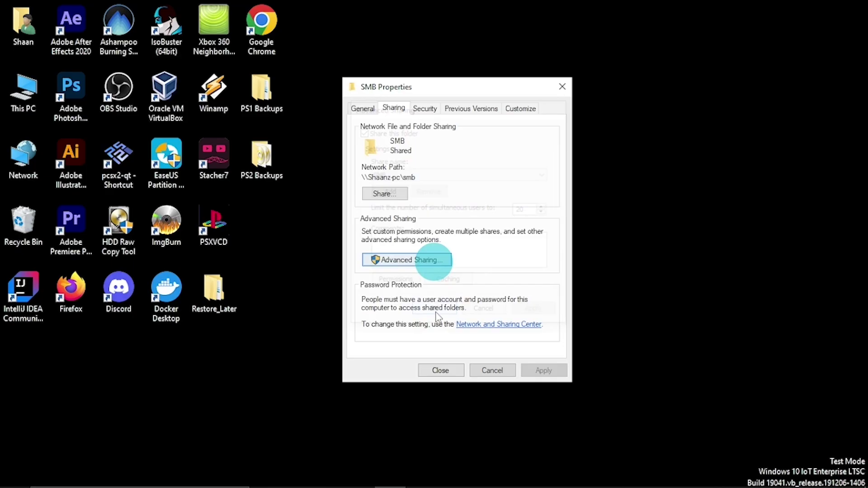
# - Close the SMB folder's properties and launch Command Prompt from a cmd search
pyautogui.click(441, 371)
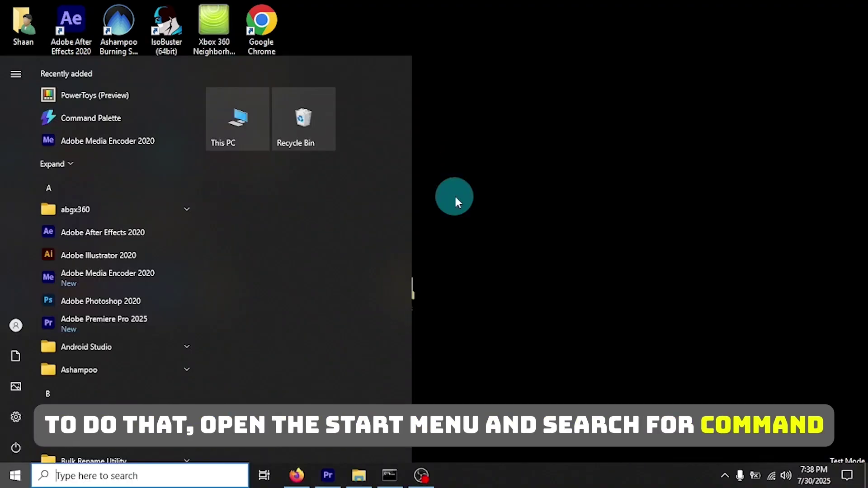
pyautogui.write('cmd')
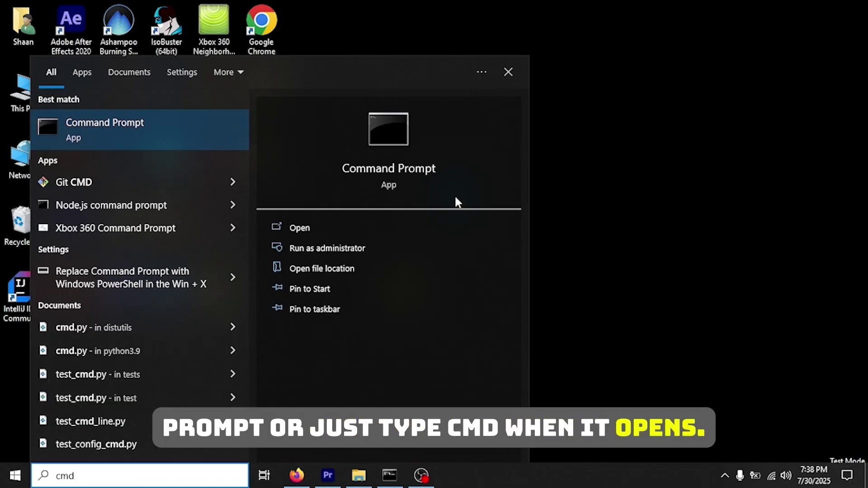
pyautogui.click(454, 195)
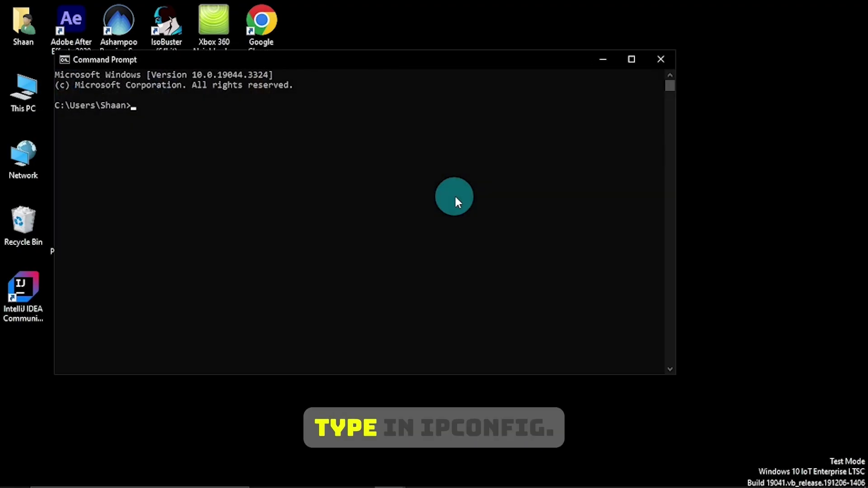
# - Run ipconfig and select the IPv4 address 192.168.1.105
pyautogui.write('ipconfig')
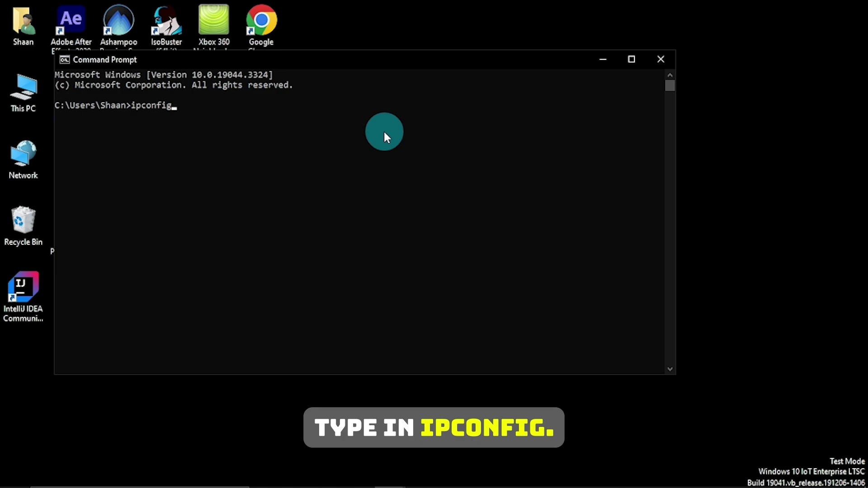
pyautogui.press('Return')
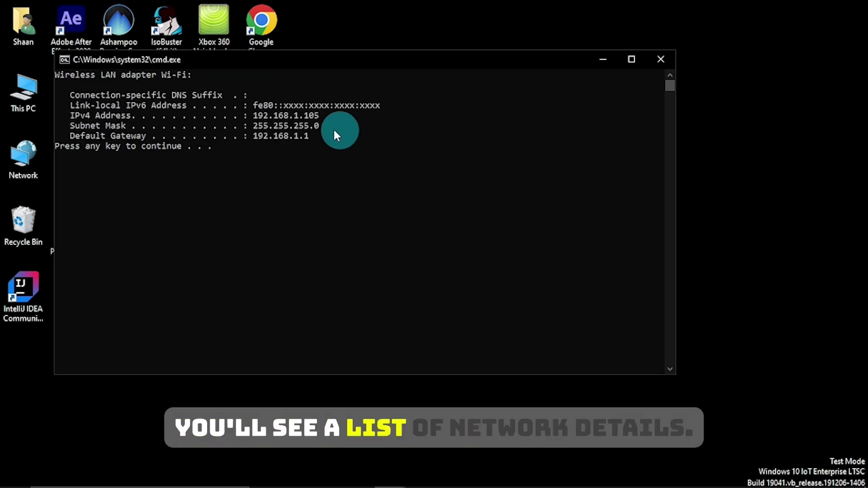
pyautogui.moveTo(72, 116); pyautogui.dragTo(319, 118)
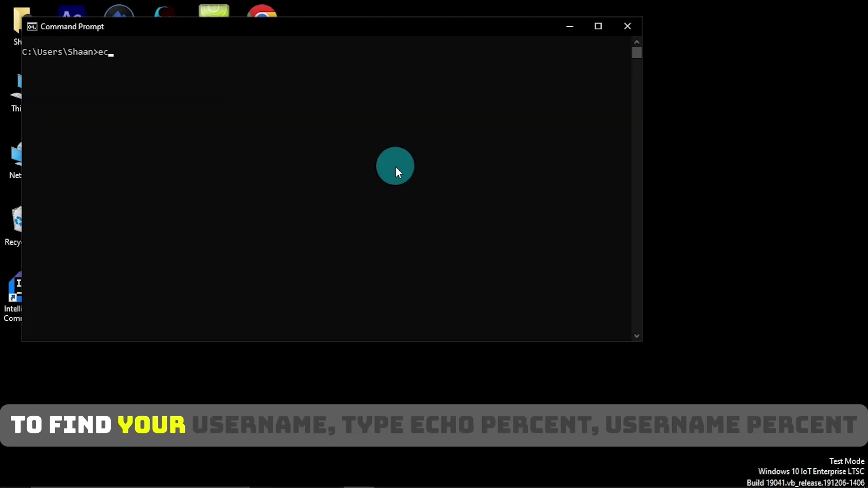
# - Run echo %username% to print the current Windows username
pyautogui.write('echo %')
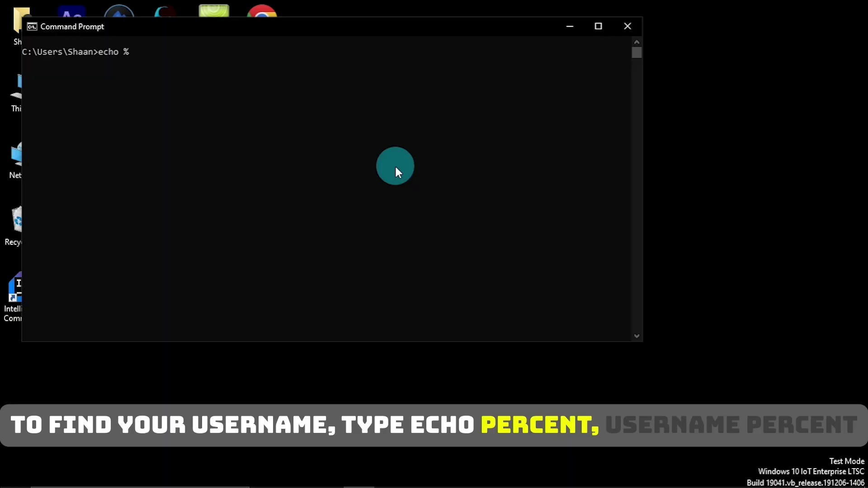
pyautogui.write('user')
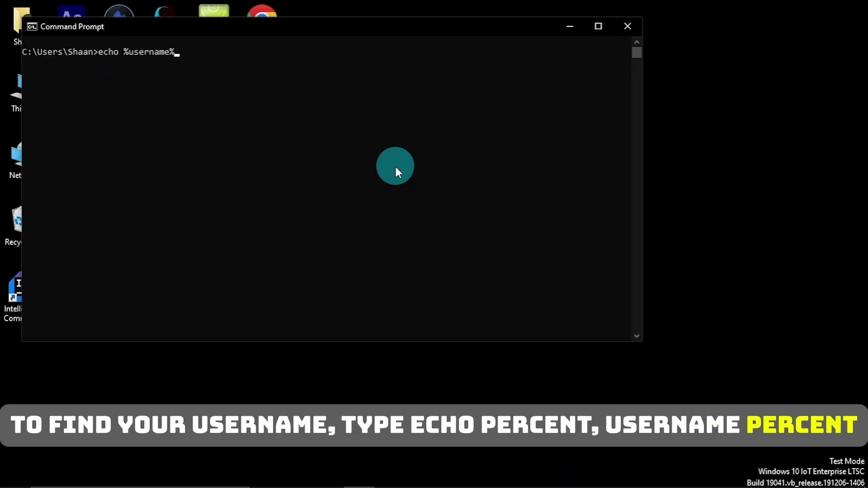
pyautogui.write('name%')
pyautogui.press('Return')
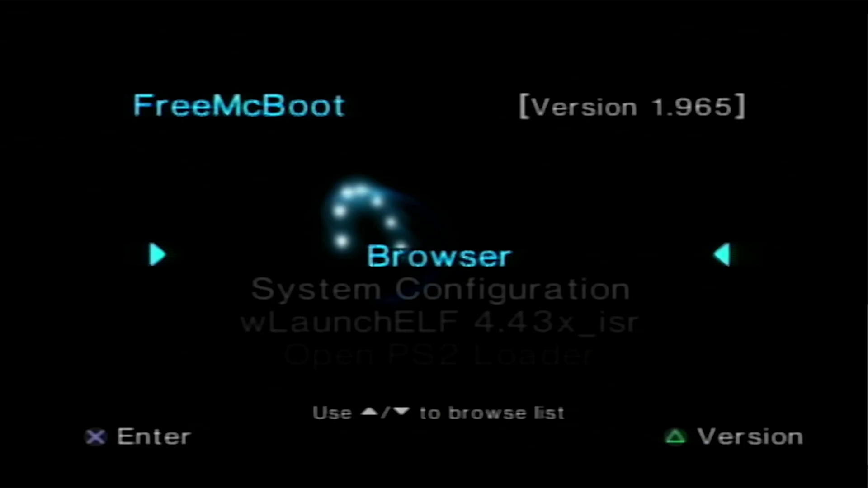
# - Select Open PS2 Loader in the FreeMcBoot menu and launch it
pyautogui.press('Down')
pyautogui.press('Down')
pyautogui.press('Down')
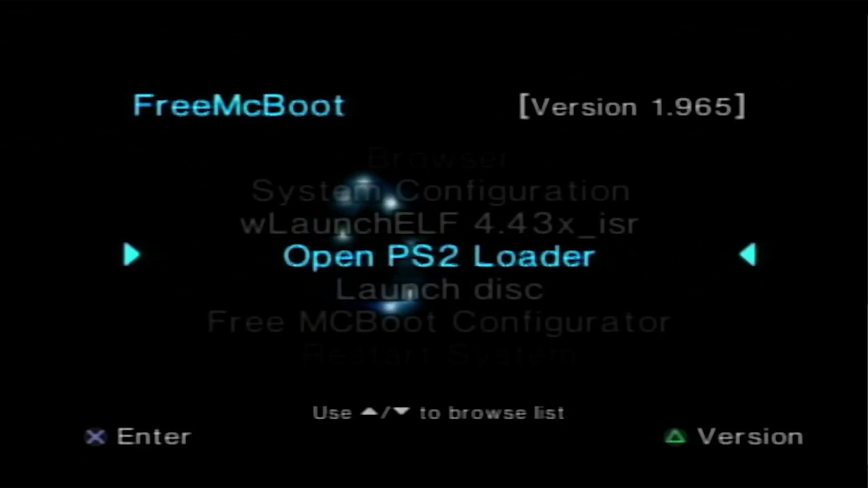
pyautogui.press('Return')
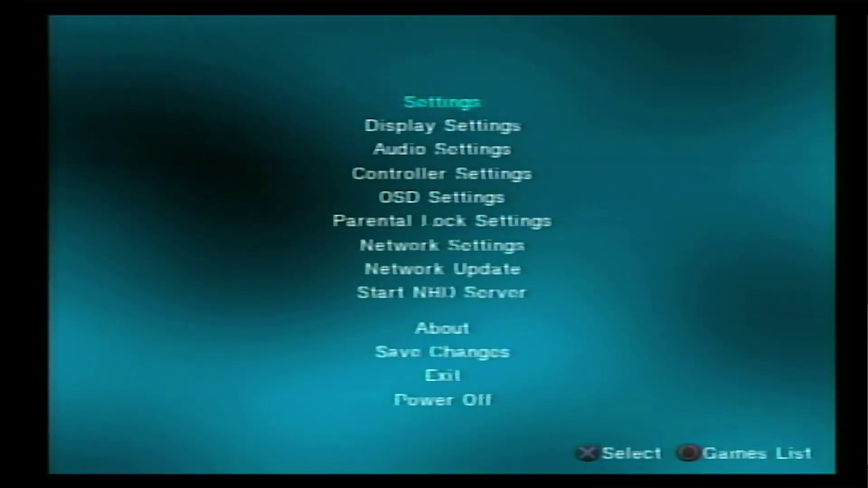
# - Set ETH Device Start Mode to Auto and Default Menu to ETH Games, then confirm with OK
pyautogui.press('Return')
pyautogui.press('Down')
pyautogui.press('Down')
pyautogui.press('Down')
pyautogui.press('Down')
pyautogui.press('Down')
pyautogui.press('Down')
pyautogui.press('Down')
pyautogui.press('Down')
pyautogui.press('Down')
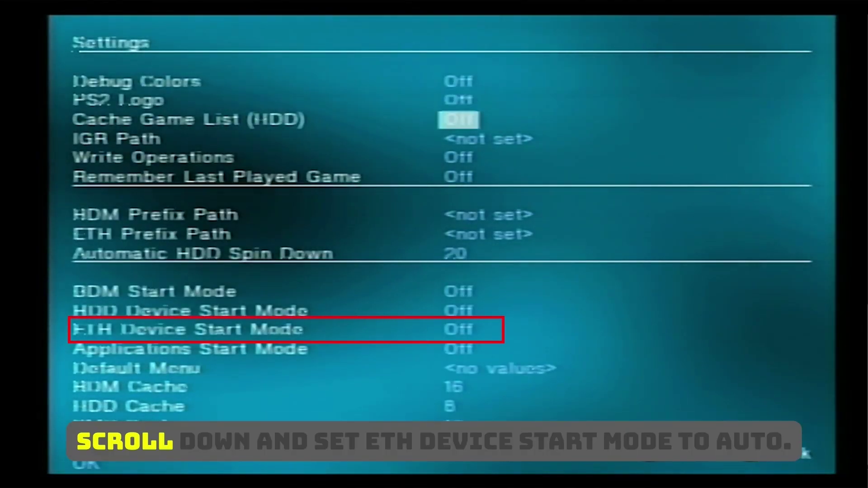
pyautogui.press('Down')
pyautogui.press('Down')
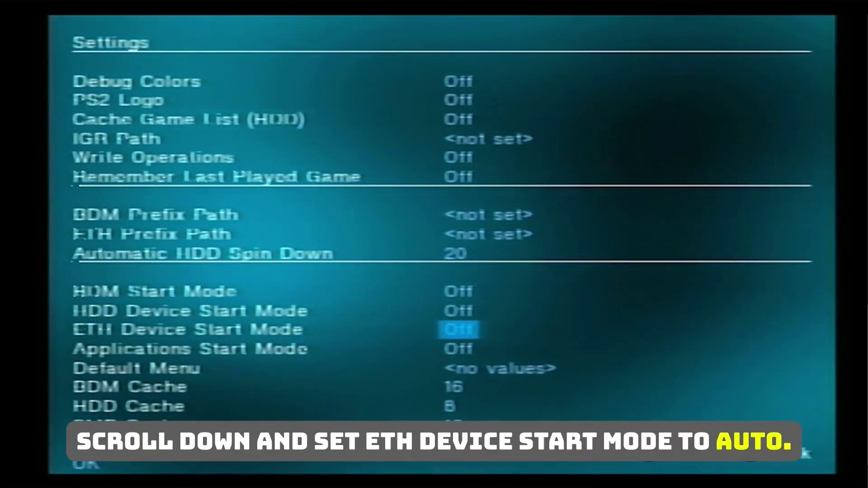
pyautogui.press('Right')
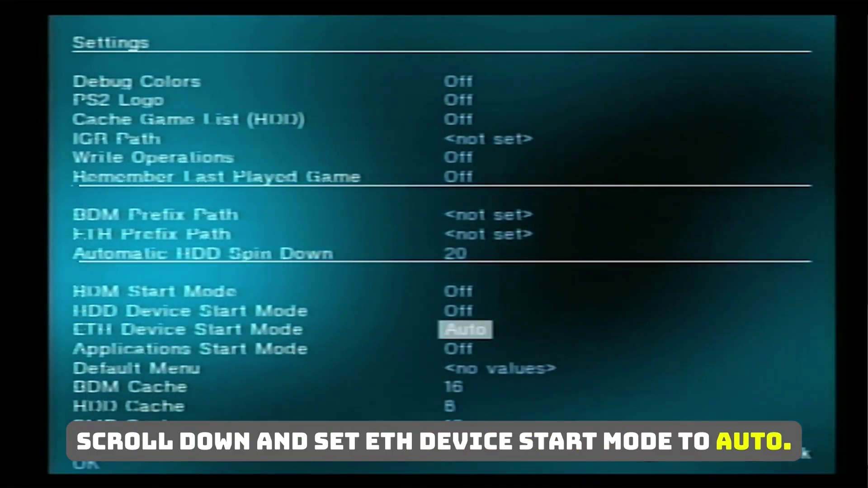
pyautogui.press('Down')
pyautogui.press('Down')
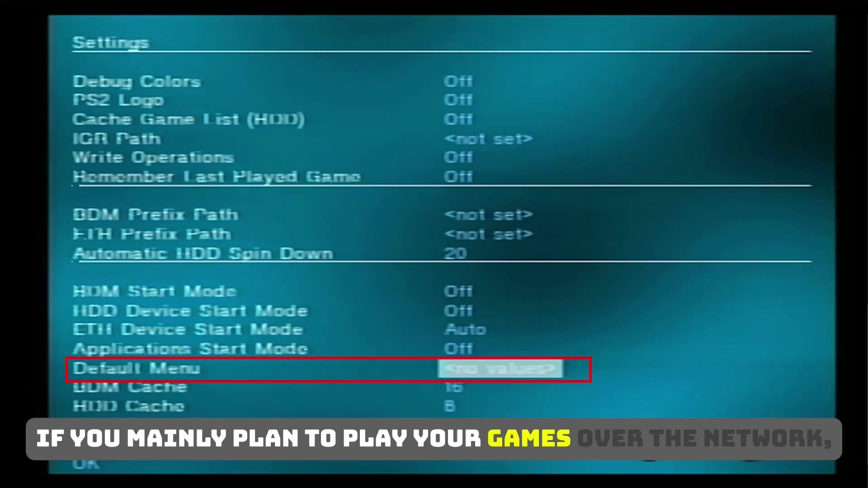
pyautogui.press('Right')
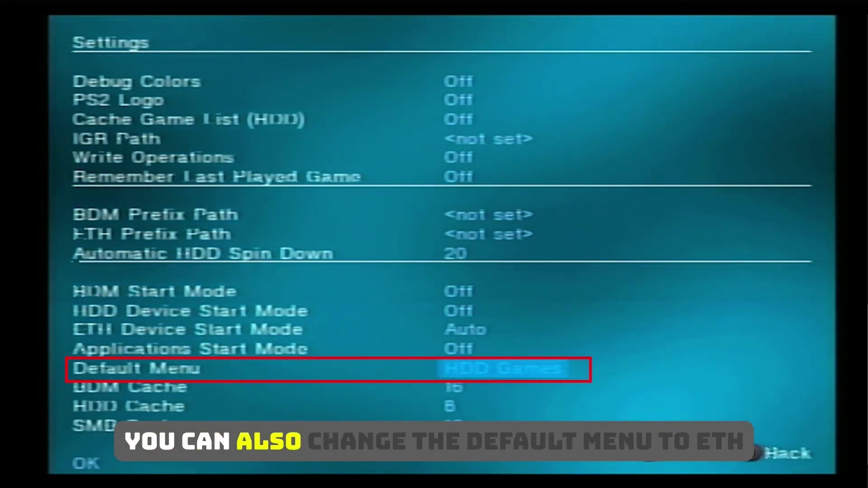
pyautogui.press('Right')
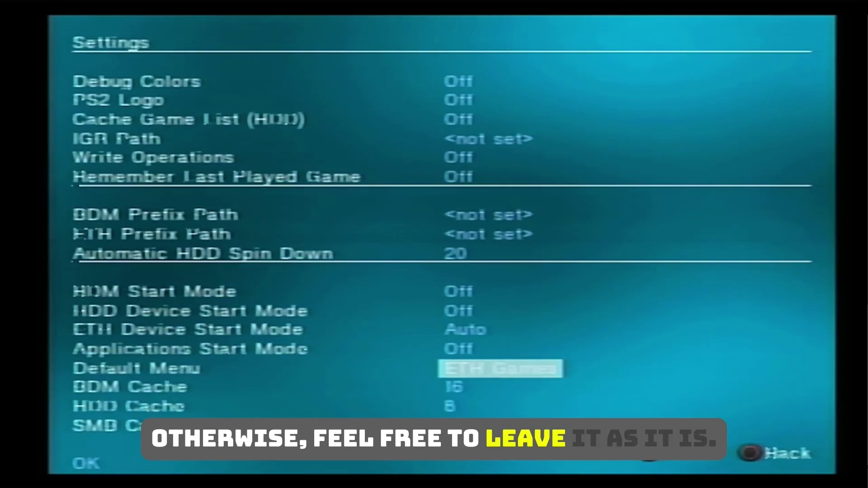
pyautogui.press('Down')
pyautogui.press('Down')
pyautogui.press('Down')
pyautogui.press('Down')
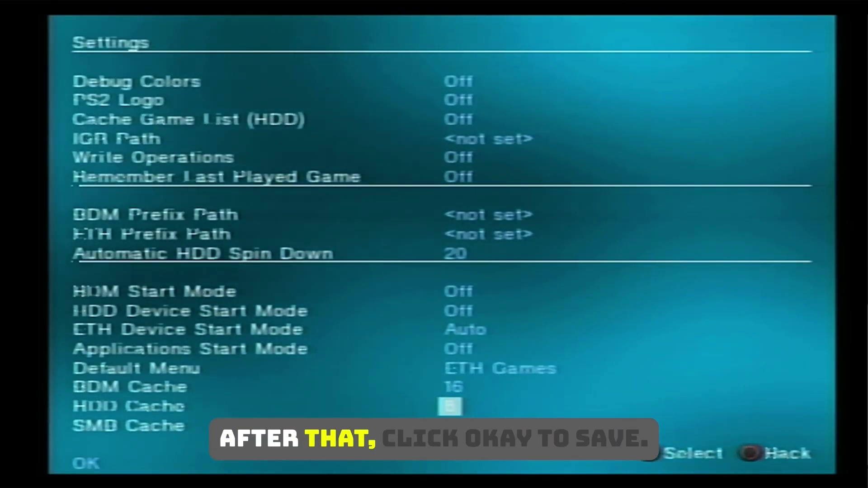
pyautogui.press('Return')
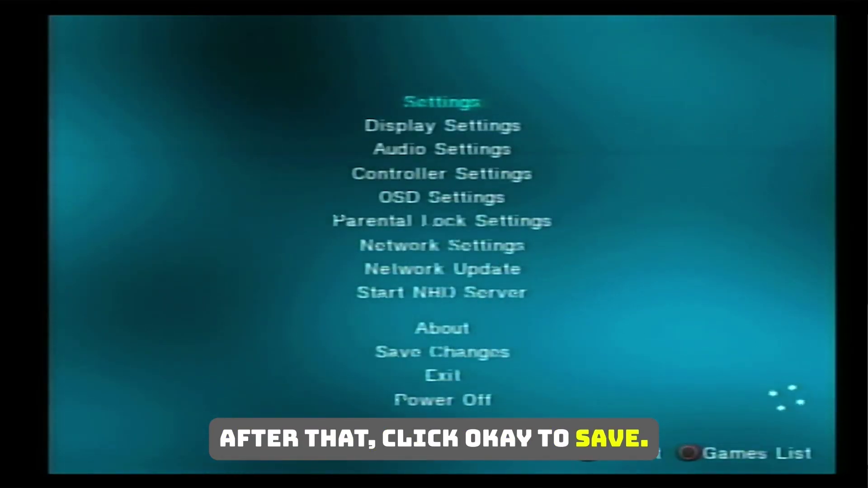
# - Open Network Settings and switch the SMB Server Address Type to IP
pyautogui.press('Down')
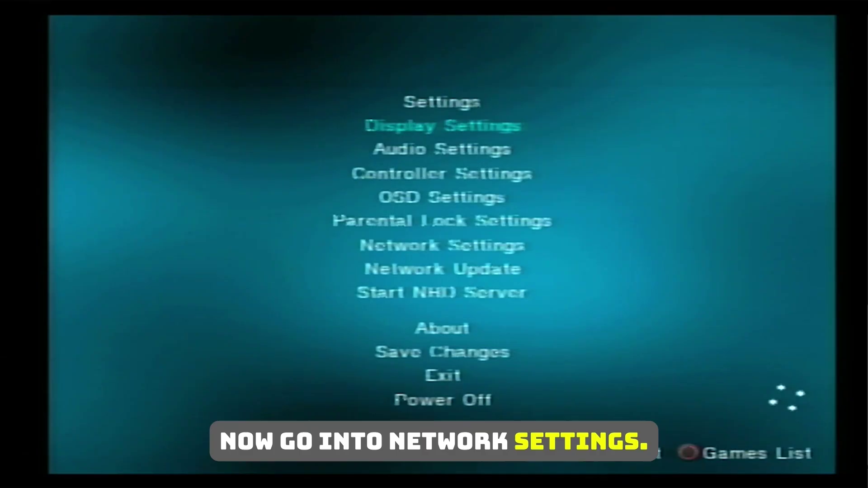
pyautogui.press('Down')
pyautogui.press('Down')
pyautogui.press('Down')
pyautogui.press('Down')
pyautogui.press('Down')
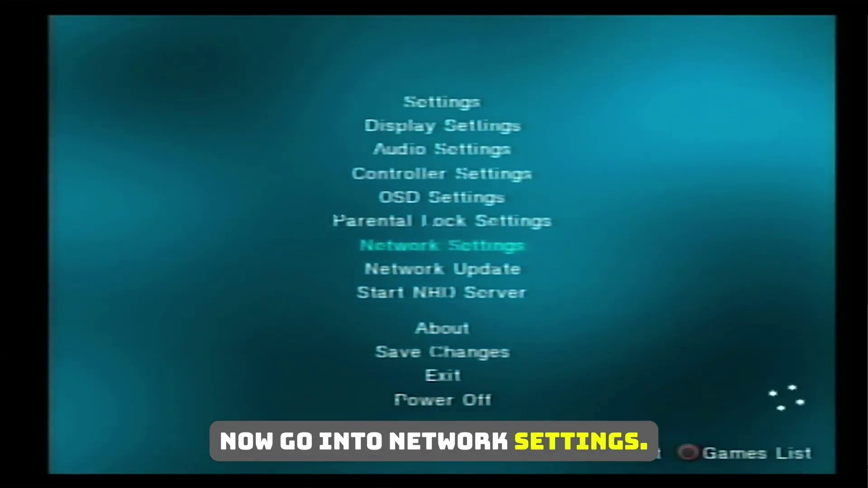
pyautogui.press('Return')
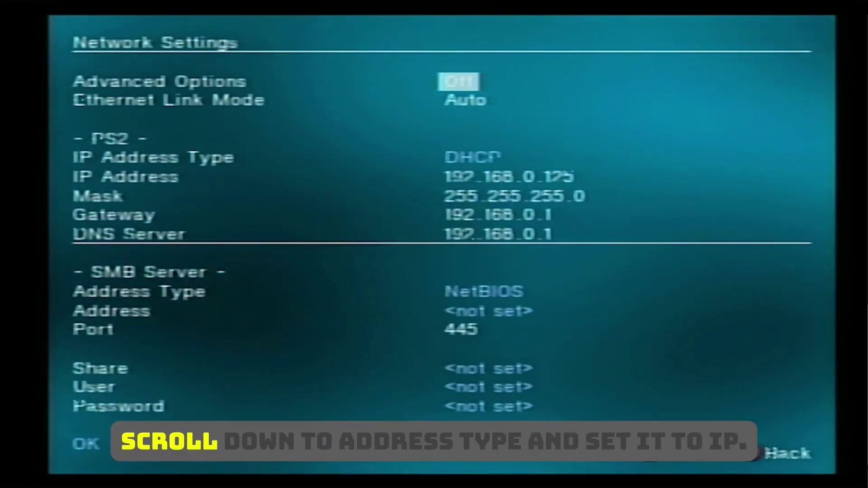
pyautogui.press('Down')
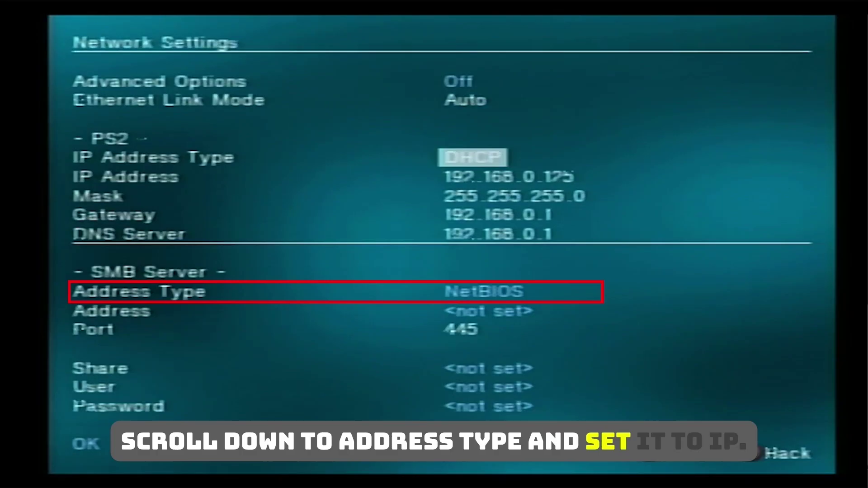
pyautogui.press('Down')
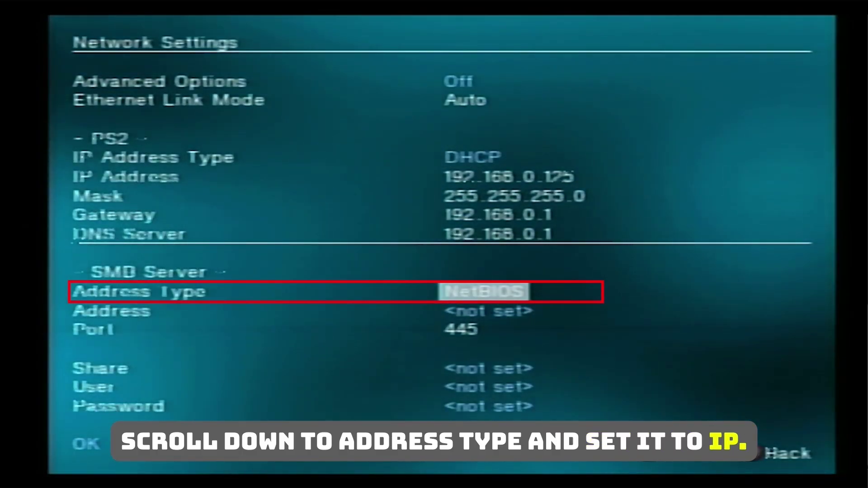
pyautogui.press('Return')
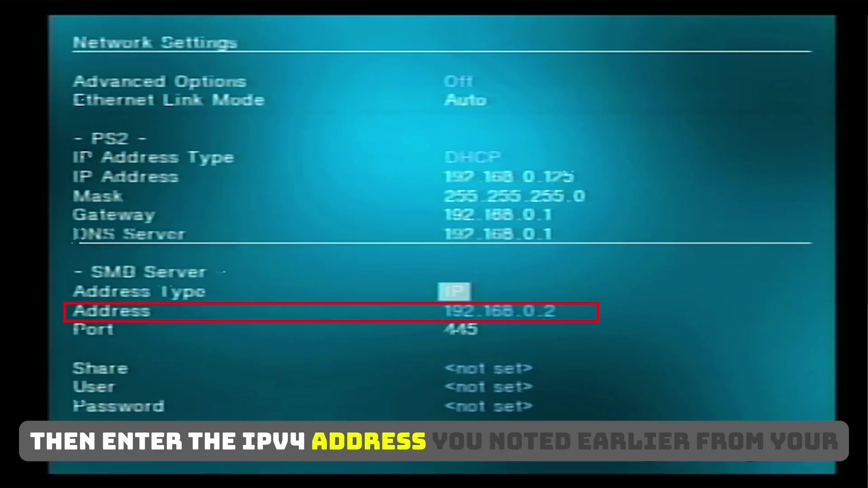
# - Edit the SMB server address's last octet toward 192.168.1.105
pyautogui.press('Down')
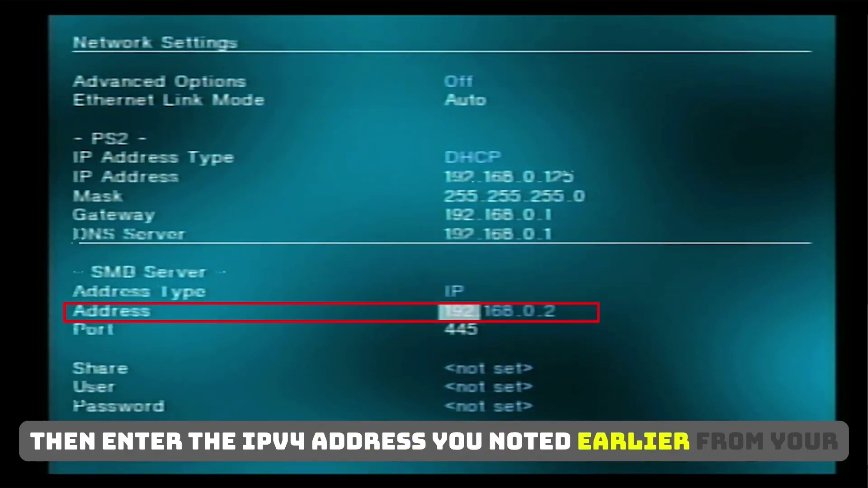
pyautogui.press('Right')
pyautogui.press('Right')
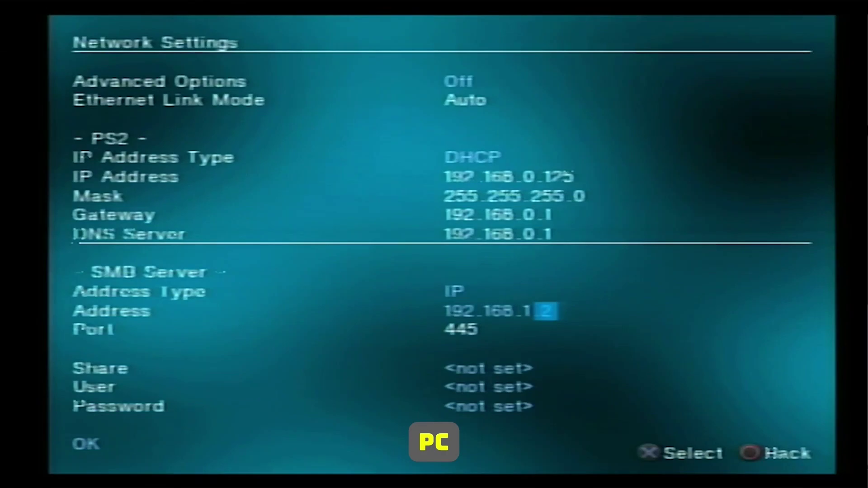
pyautogui.press('Up')
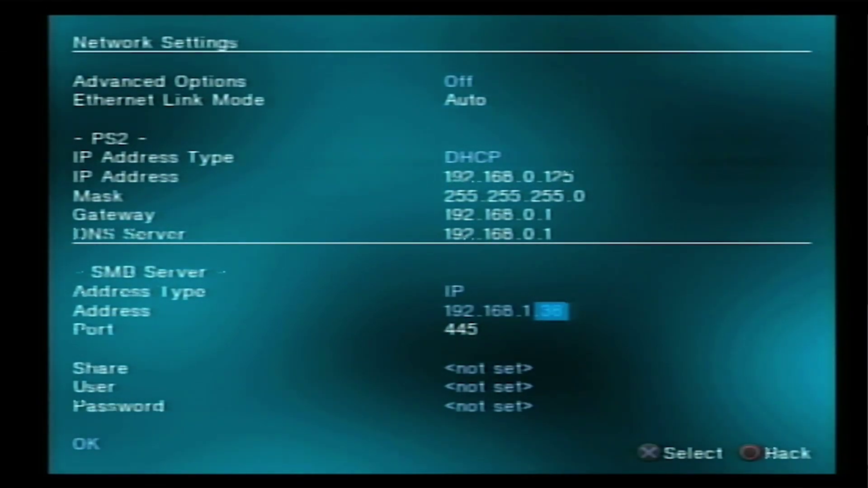
pyautogui.press('Up')
pyautogui.press('Up')
pyautogui.press('Up')
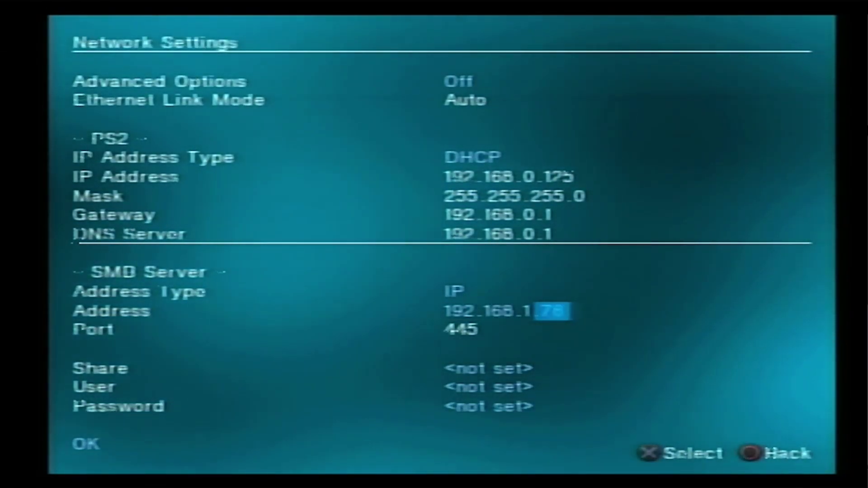
pyautogui.press('Up')
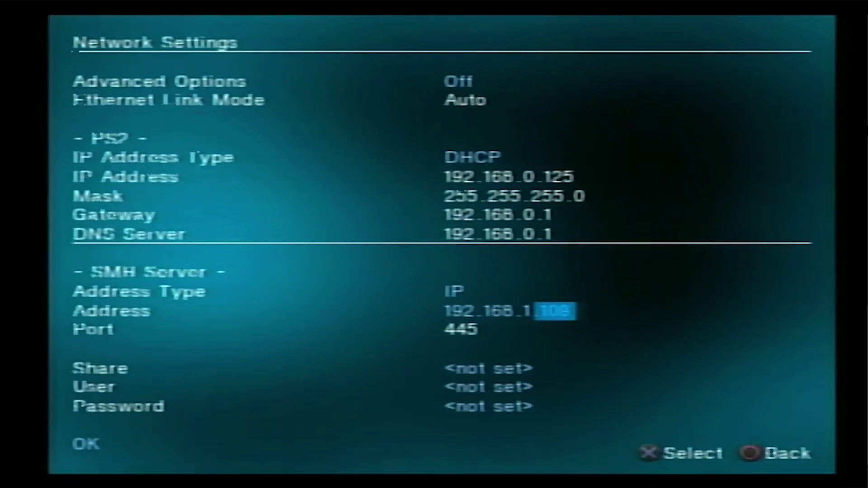
pyautogui.press('Down')
pyautogui.press('Down')
pyautogui.press('Down')
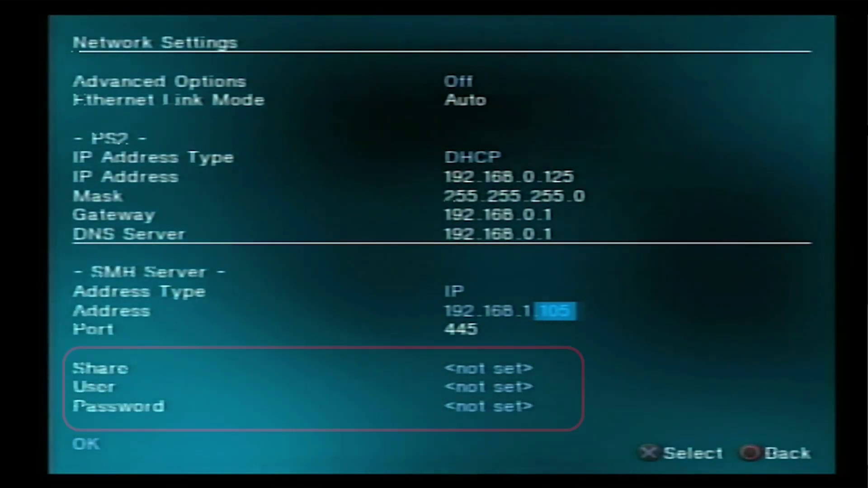
# - Confirm the address ending in 105 and enter SMB as the Share name
pyautogui.press('Return')
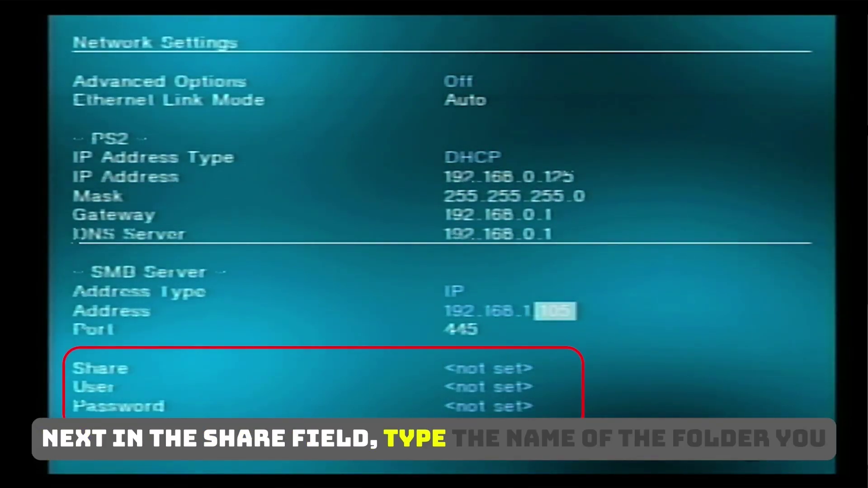
pyautogui.press('Down')
pyautogui.press('Down')
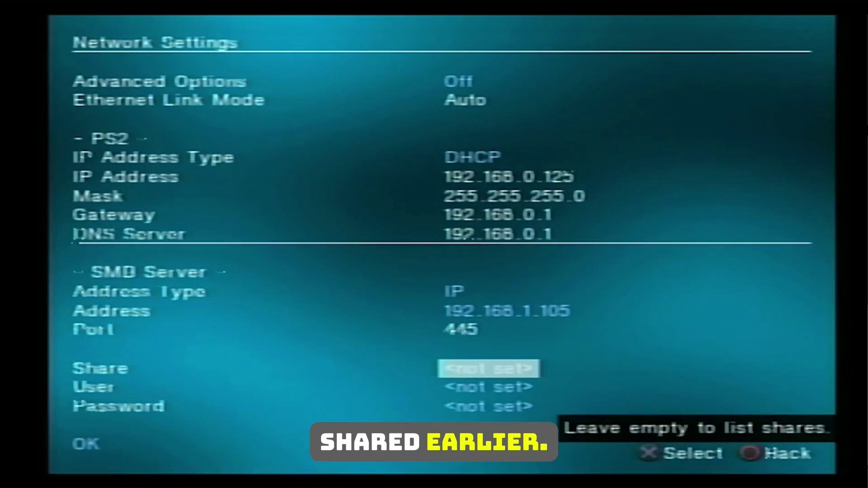
pyautogui.press('Return')
pyautogui.press('shift')
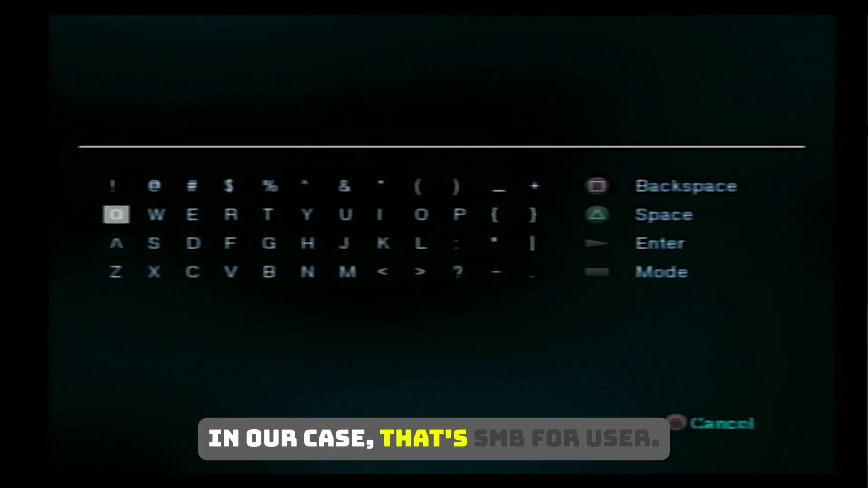
pyautogui.press('Down')
pyautogui.press('Right')
pyautogui.press('Return')
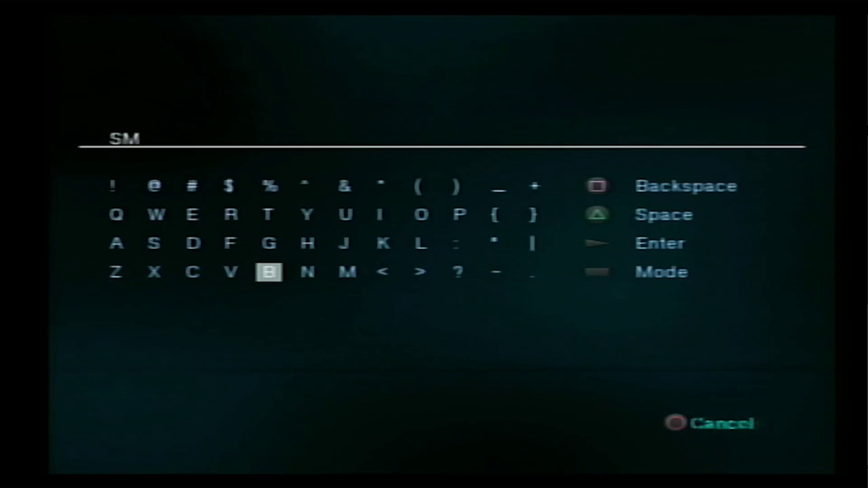
pyautogui.press('Return')
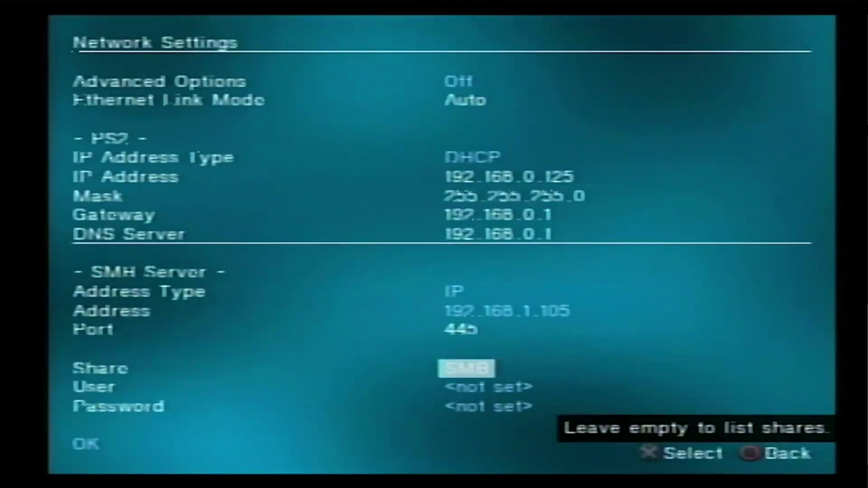
# - Fill the User field with the PC's username and move to the Password field
pyautogui.press('Down')
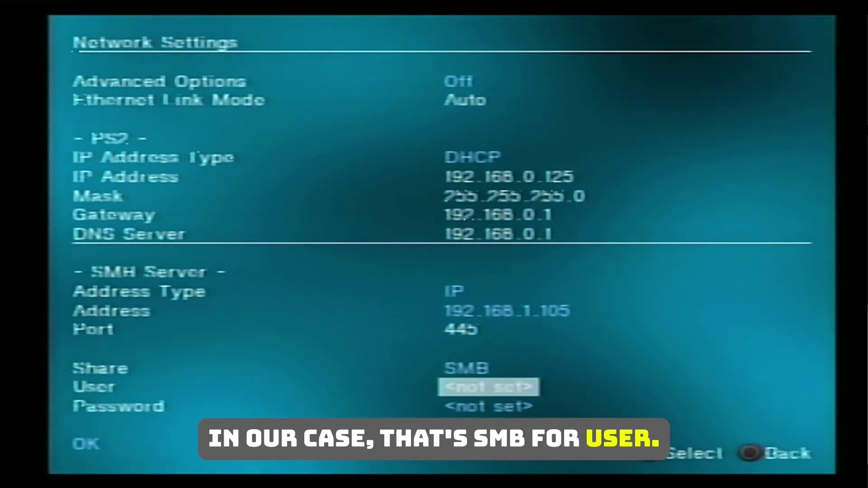
pyautogui.press('Return')
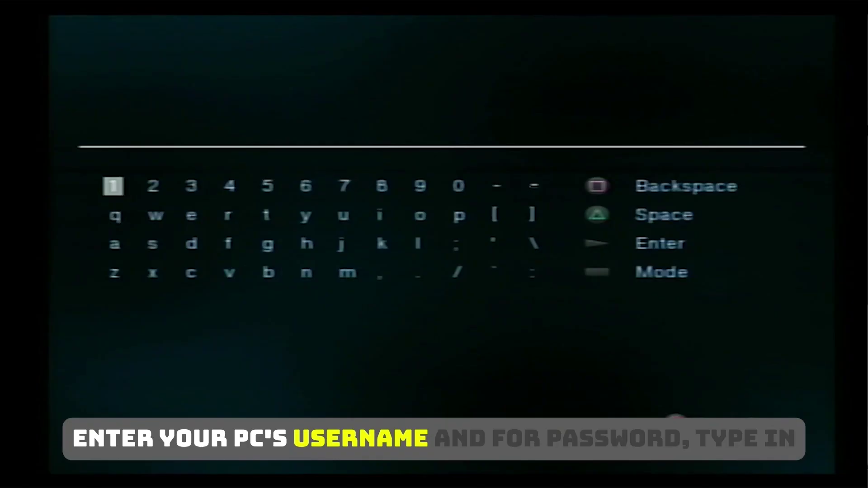
pyautogui.press('shift')
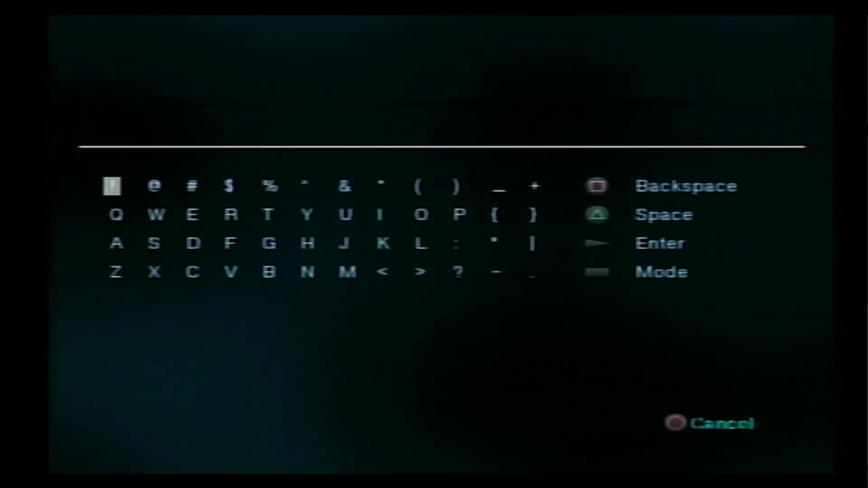
pyautogui.write('Shaan')
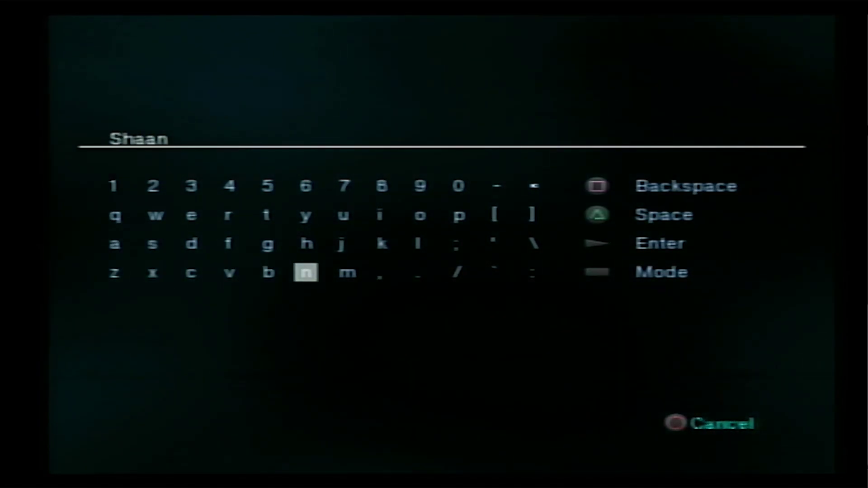
pyautogui.press('Return')
pyautogui.press('Down')
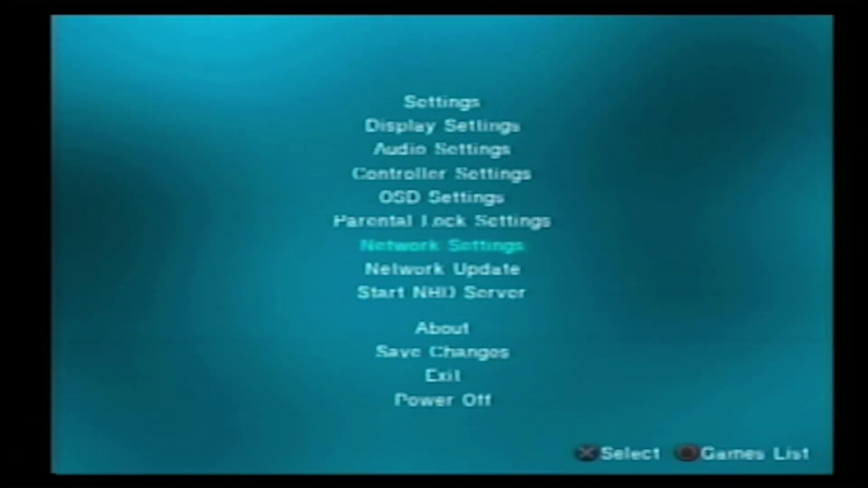
# - Choose Save Changes in the main settings menu to write the settings to mc0
pyautogui.press('Down')
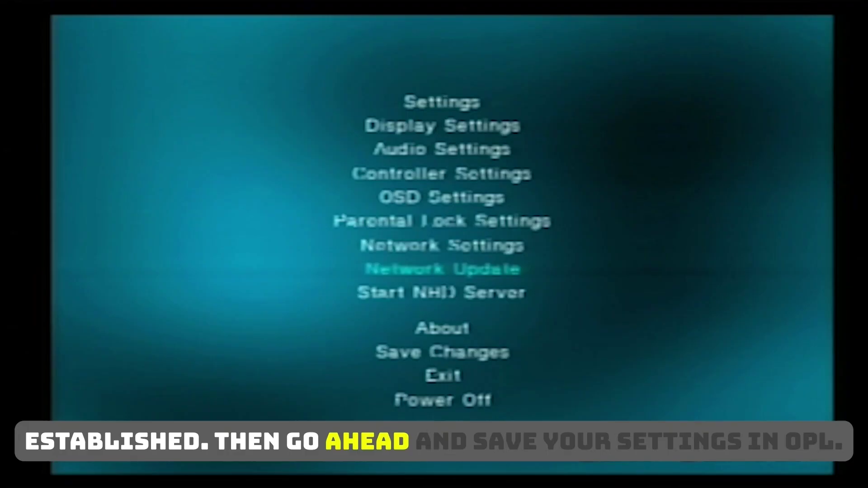
pyautogui.press('Down')
pyautogui.press('Down')
pyautogui.press('Down')
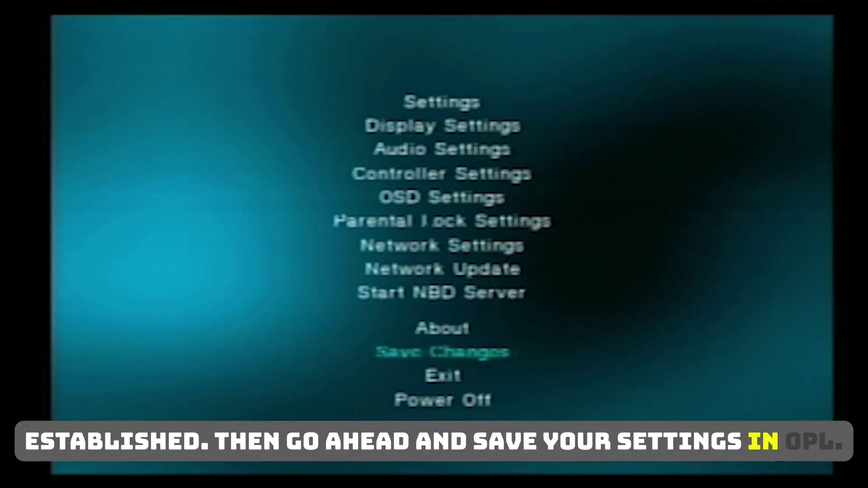
pyautogui.press('Return')
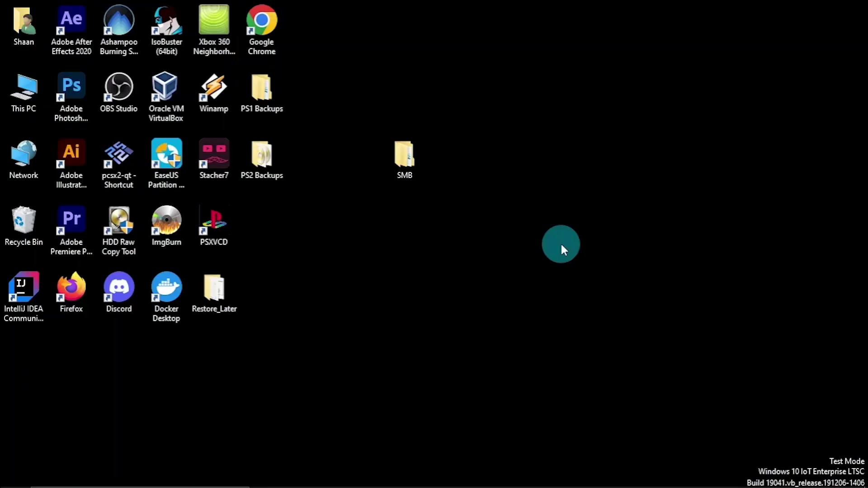
# - Cut the five game ISOs from the PS2 Backups folder
pyautogui.doubleClick(262, 167)
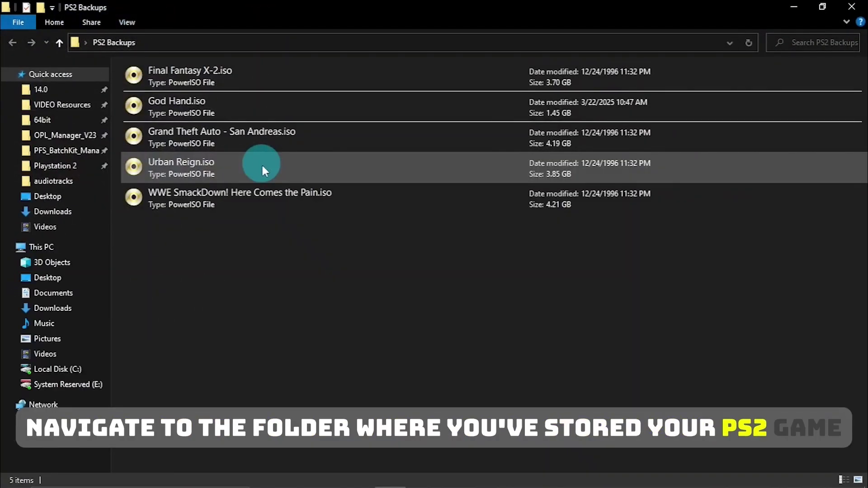
pyautogui.moveTo(290, 246); pyautogui.dragTo(494, 69)
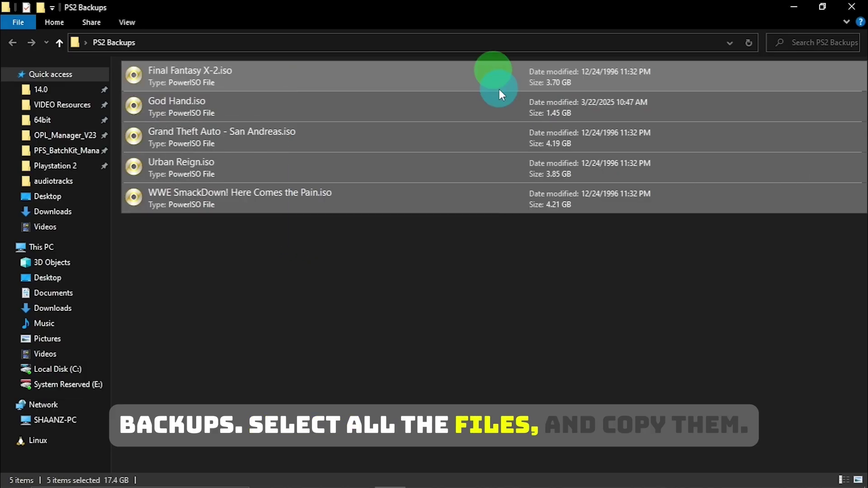
pyautogui.rightClick(463, 106)
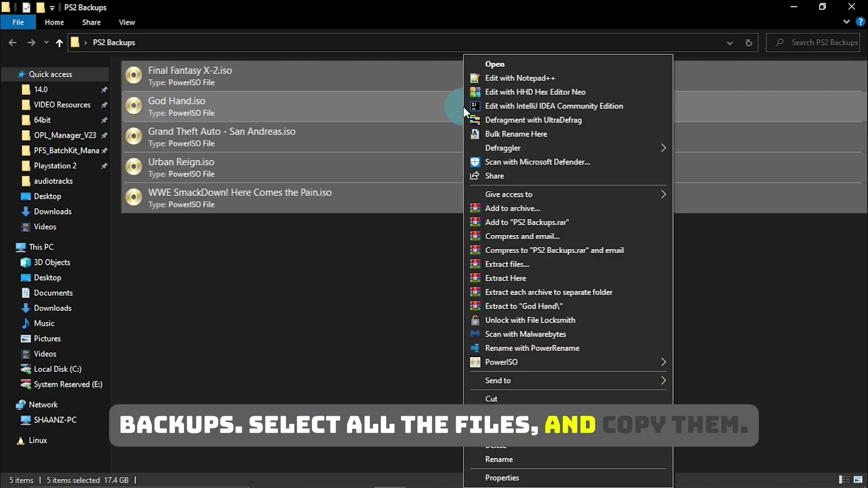
pyautogui.click(502, 399)
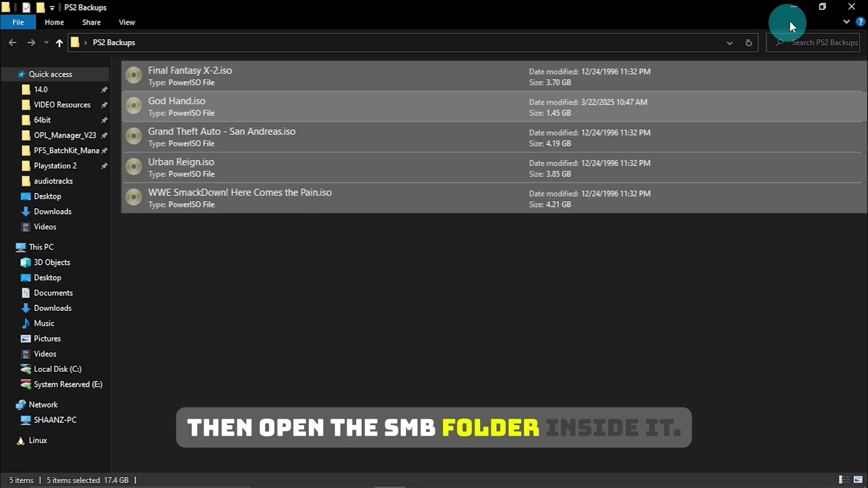
pyautogui.click(851, 6)
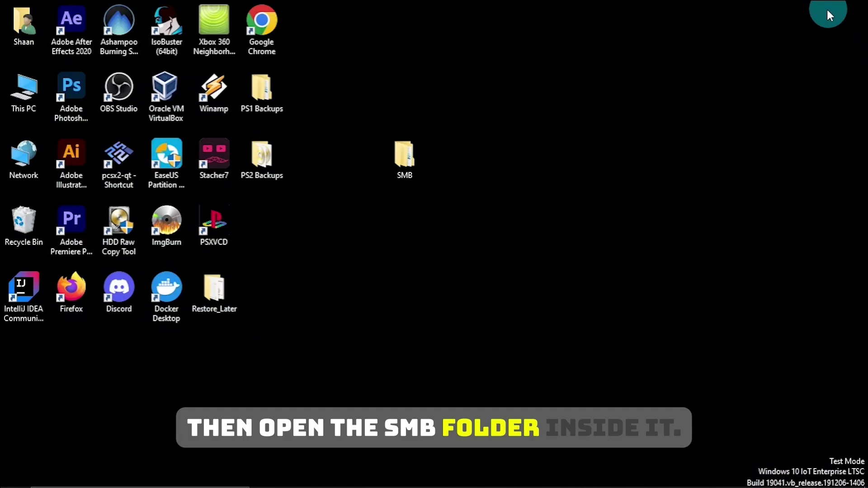
# - Paste the five ISOs into the SMB\DVD folder
pyautogui.doubleClick(414, 163)
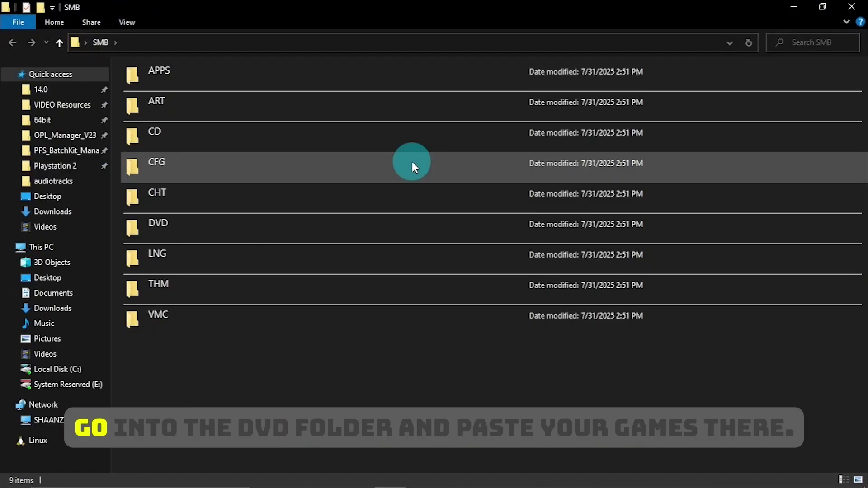
pyautogui.doubleClick(238, 227)
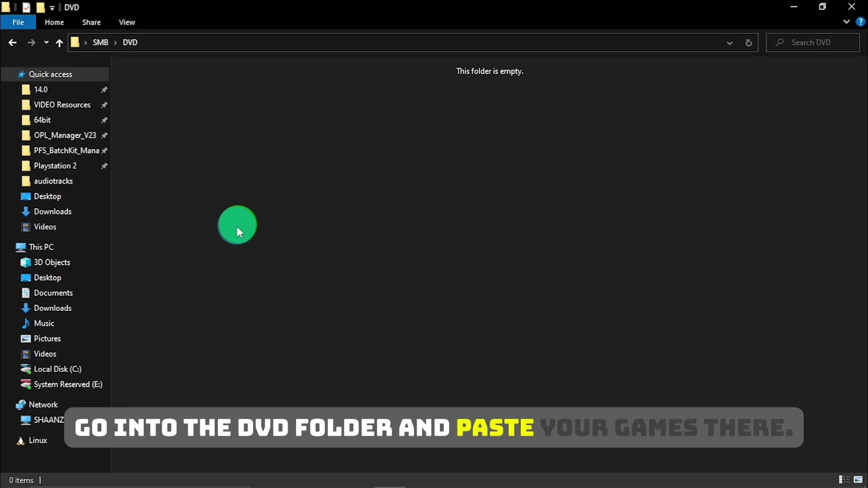
pyautogui.rightClick(371, 143)
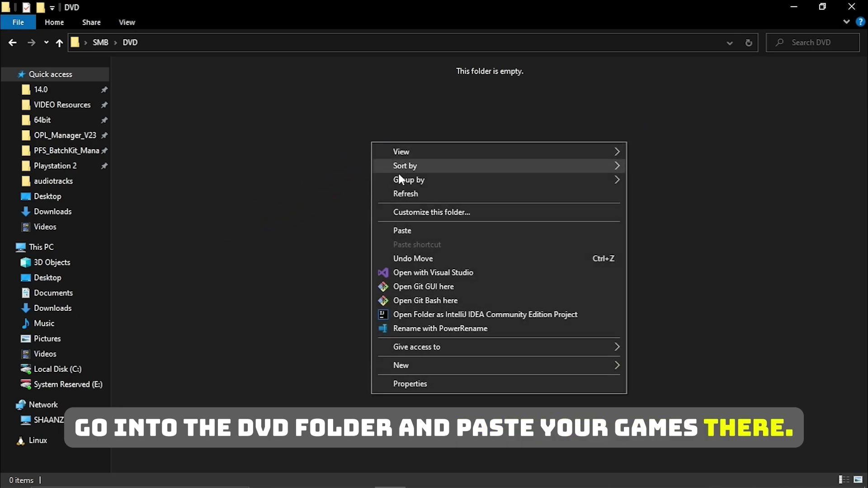
pyautogui.click(412, 230)
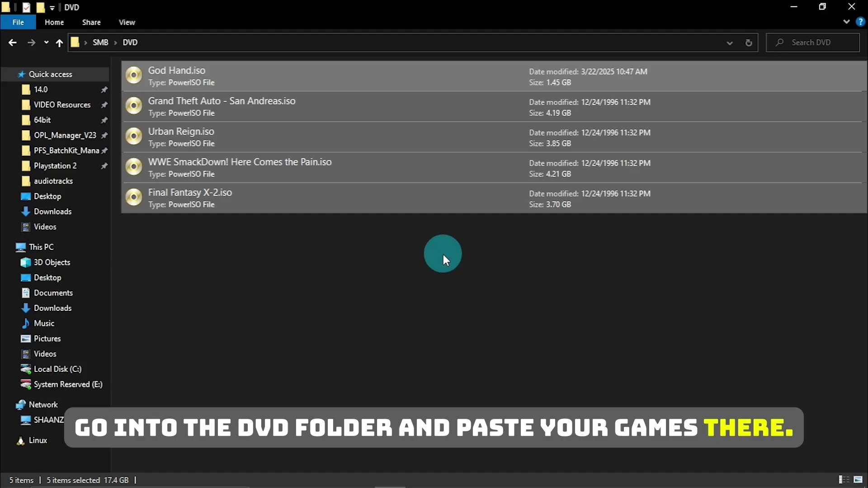
pyautogui.click(443, 254)
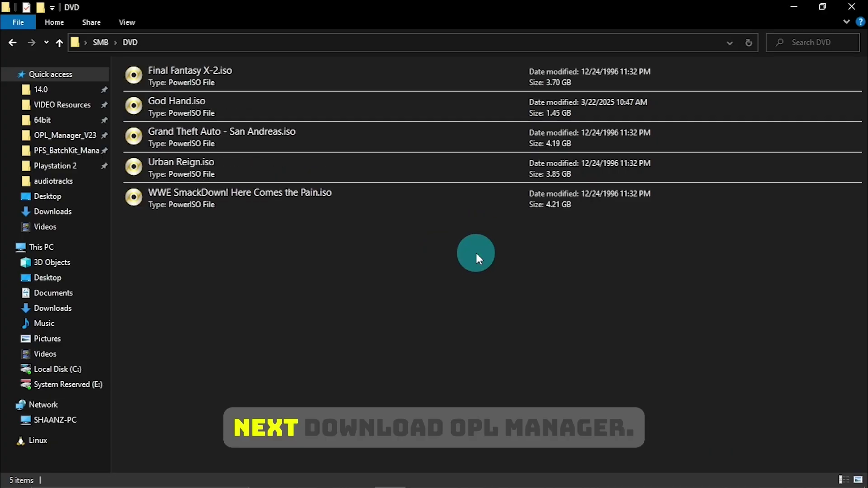
# - Download OPL_Manager_V24.zip from oplmanager.com in Firefox, then minimize the browser
pyautogui.click(852, 6)
pyautogui.click(294, 475)
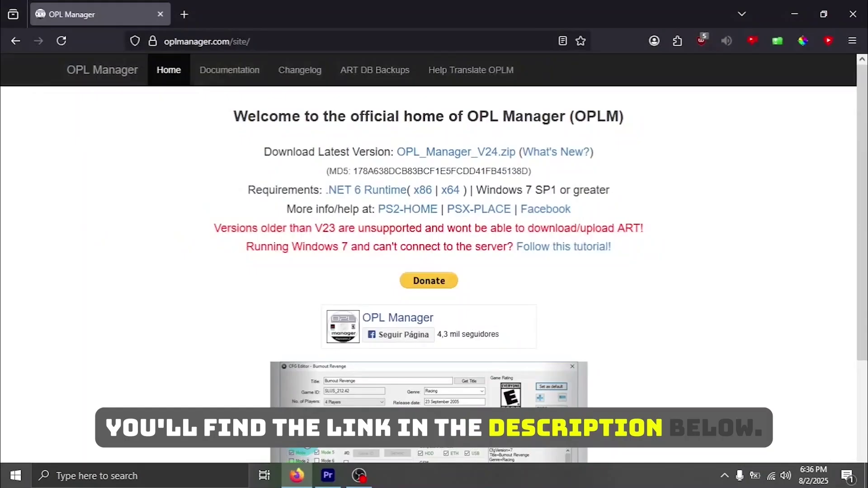
pyautogui.click(459, 160)
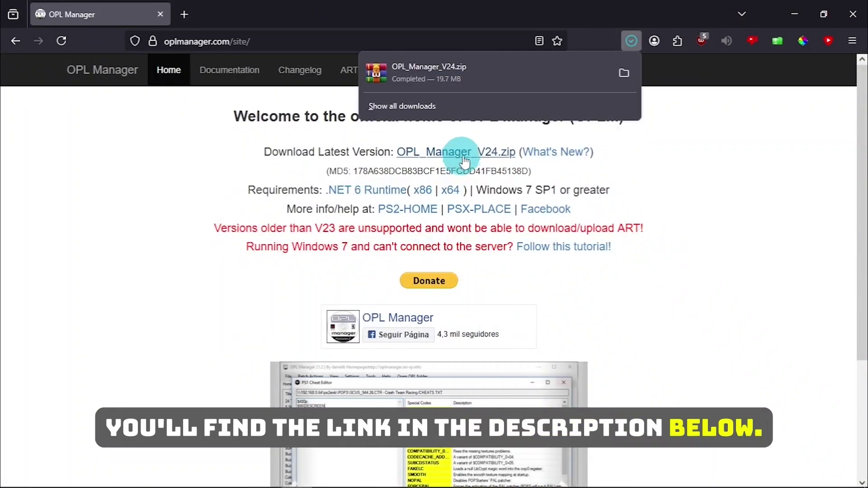
pyautogui.click(658, 151)
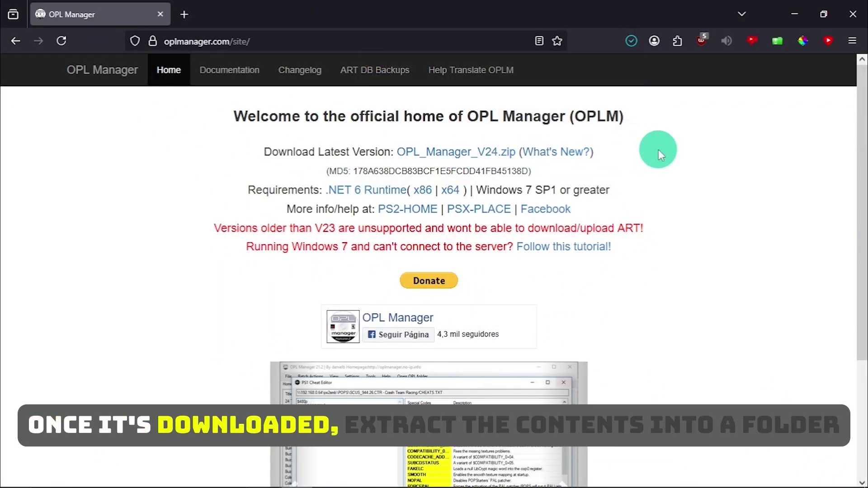
pyautogui.click(800, 13)
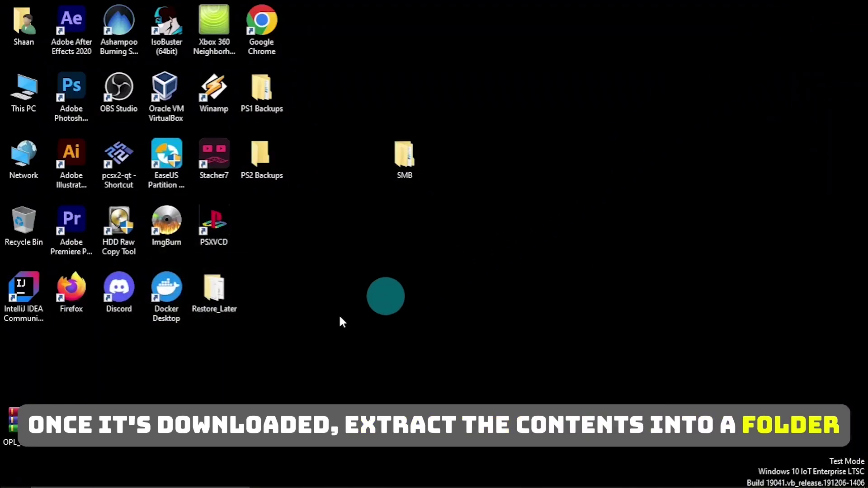
# - Move OPL_Manager_V24.zip to the desktop and extract it to OPL_Manager_V24\
pyautogui.moveTo(13, 418); pyautogui.dragTo(541, 159)
pyautogui.rightClick(542, 162)
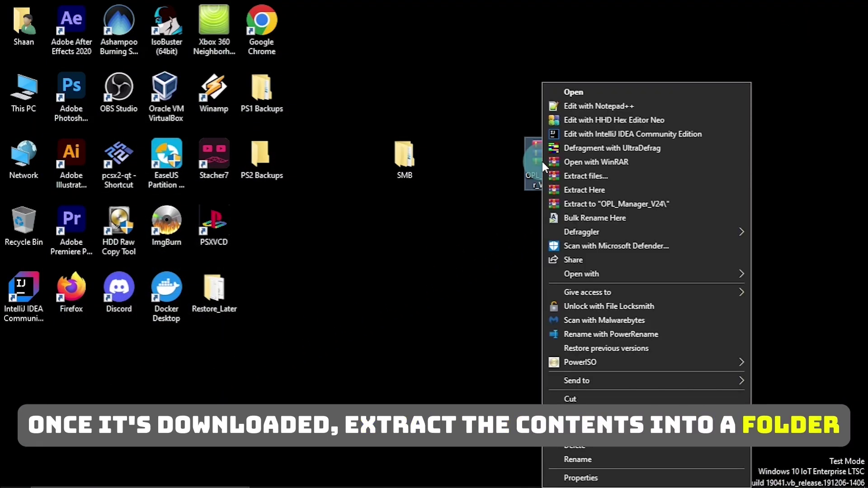
pyautogui.click(612, 203)
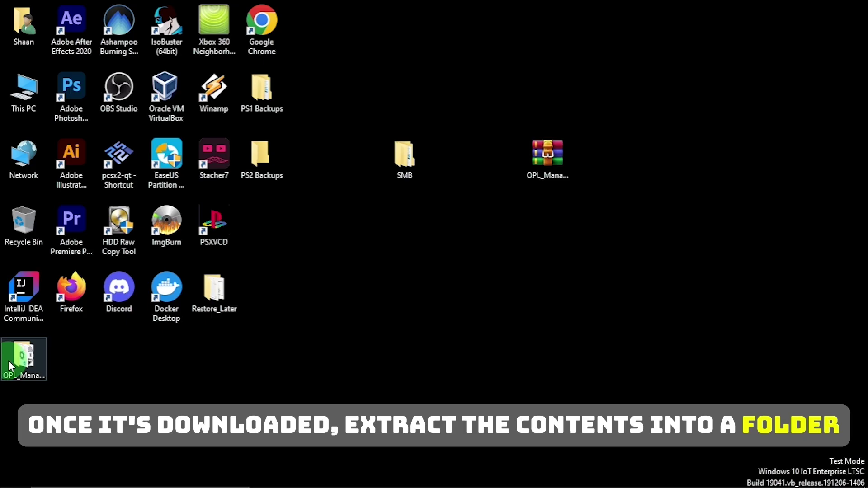
pyautogui.click(548, 164)
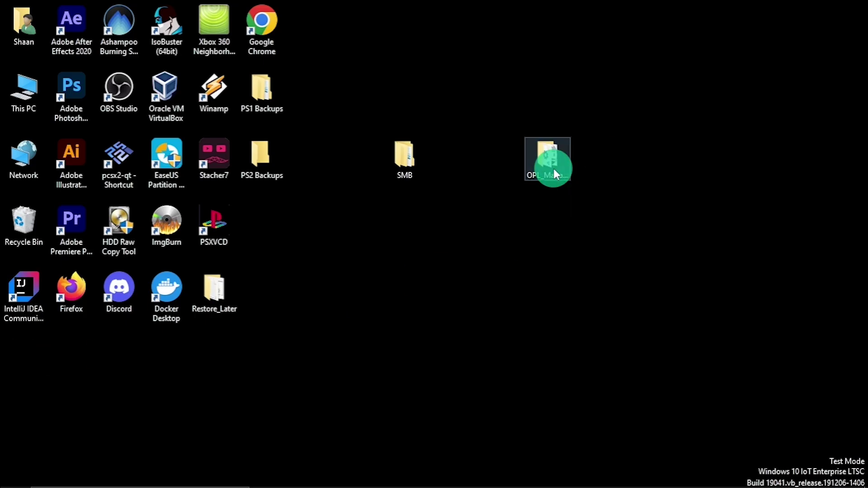
# - Launch OPL_Manager.exe from the extracted OPL_Manager_V24 folder
pyautogui.doubleClick(555, 169)
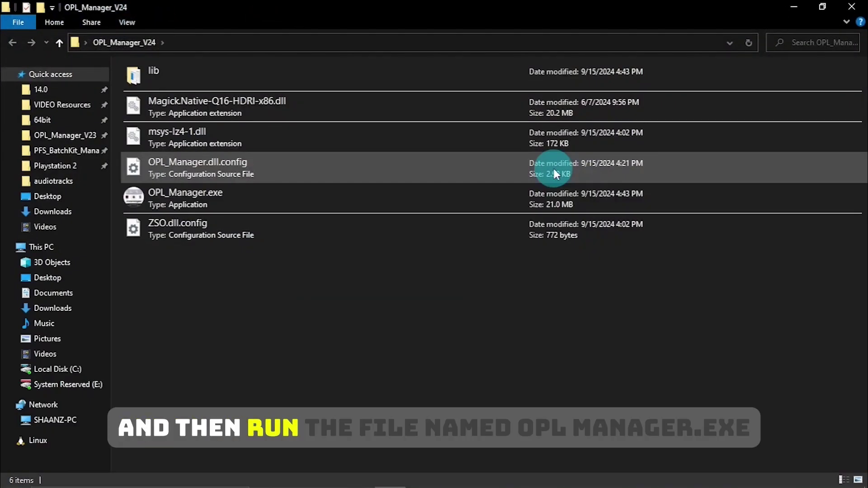
pyautogui.click(312, 200)
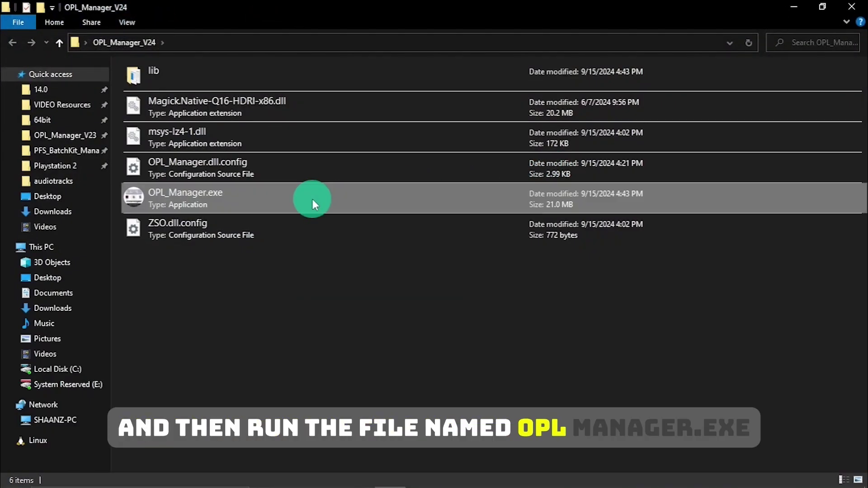
pyautogui.doubleClick(238, 197)
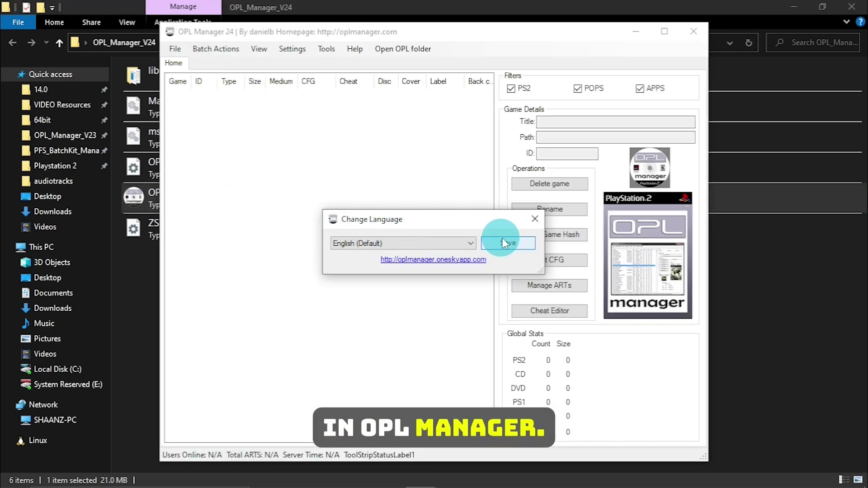
# - Accept the language and auto-update prompts and browse to the Desktop for the OPL folder
pyautogui.click(505, 243)
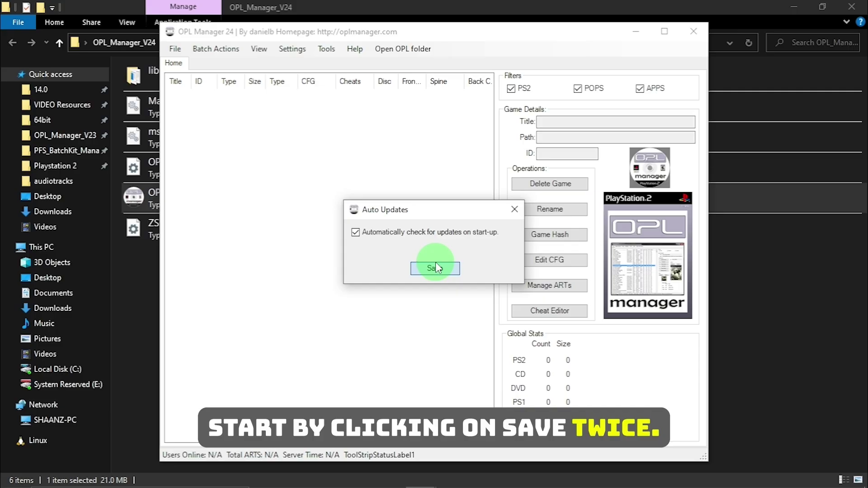
pyautogui.click(435, 264)
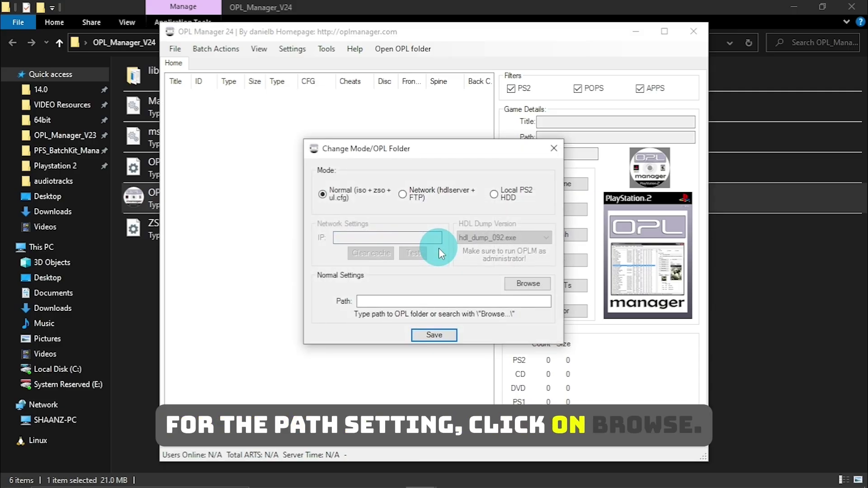
pyautogui.click(528, 282)
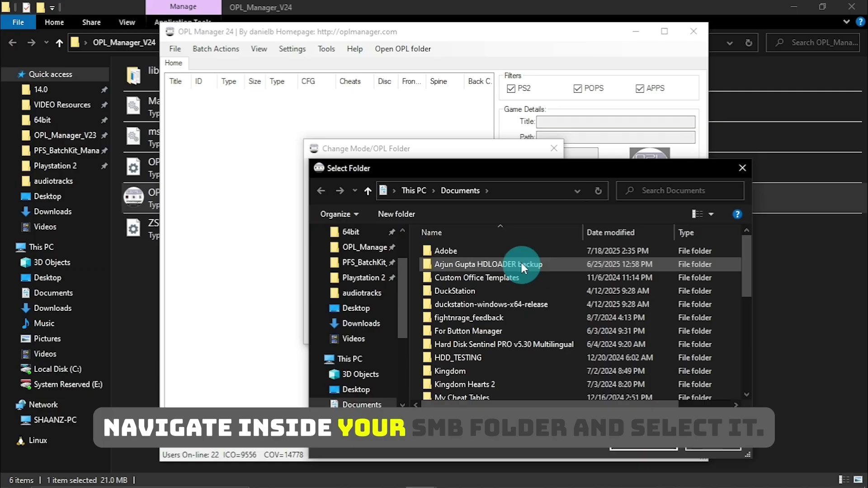
pyautogui.moveTo(485, 166); pyautogui.dragTo(380, 83)
pyautogui.click(256, 224)
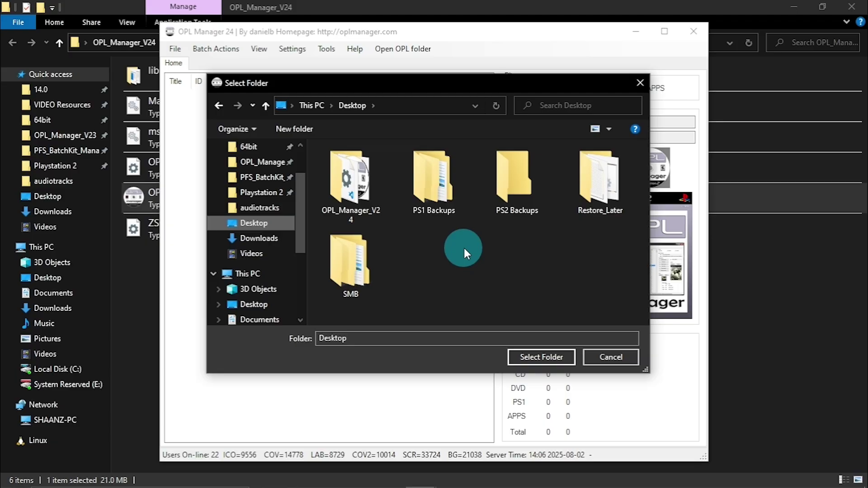
# - Set Desktop\SMB as the OPL folder, save, and dismiss the invalid-files notices
pyautogui.click(358, 257)
pyautogui.doubleClick(356, 258)
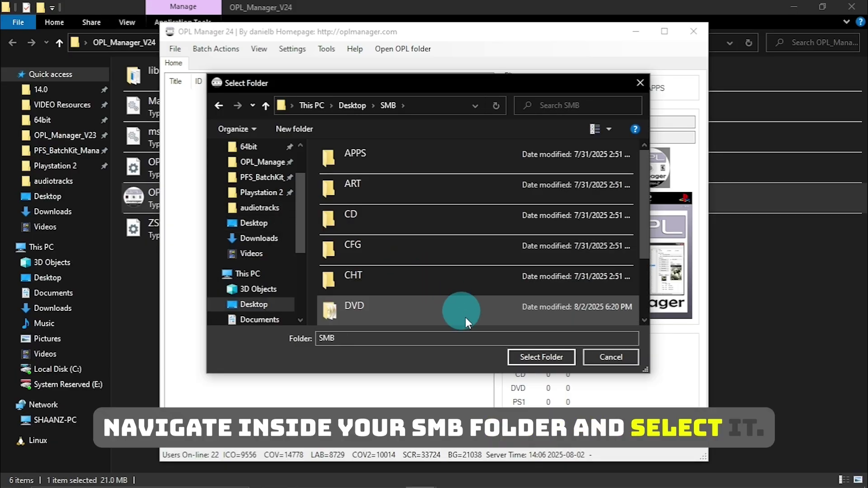
pyautogui.click(520, 359)
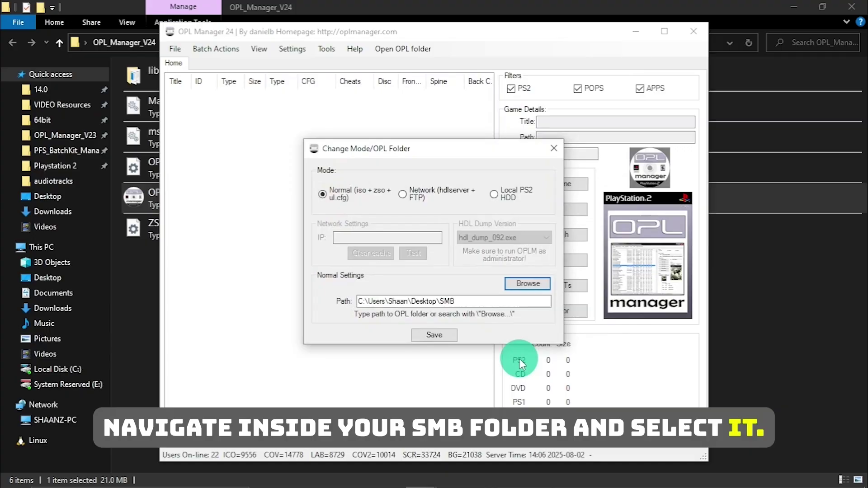
pyautogui.click(428, 335)
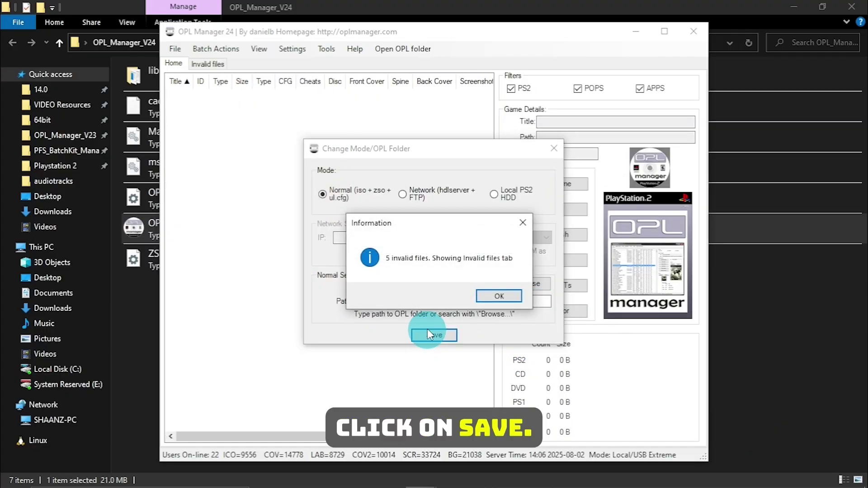
pyautogui.click(493, 294)
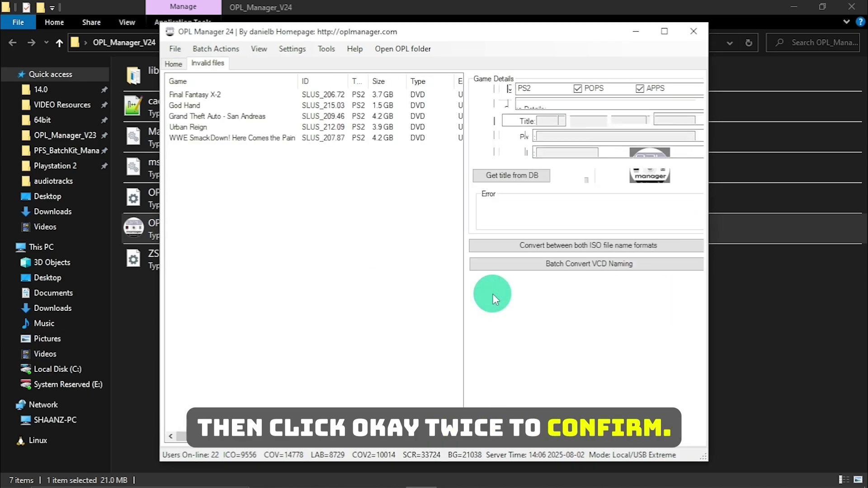
pyautogui.click(493, 294)
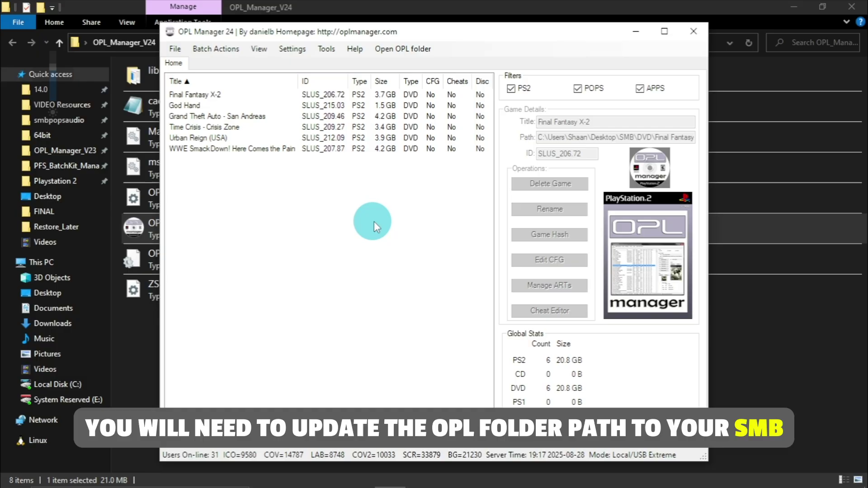
# - Save Normal mode with the SMB folder path under Change Mode/OPL Folder, reloading the games
pyautogui.click(292, 49)
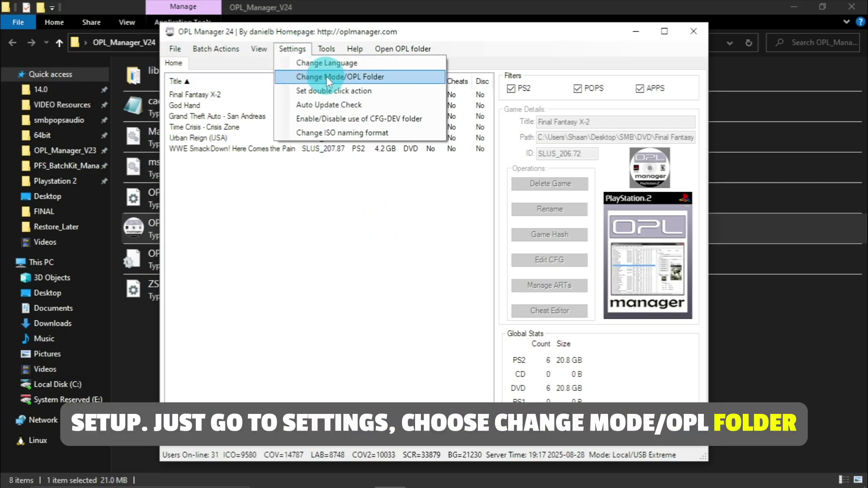
pyautogui.click(355, 77)
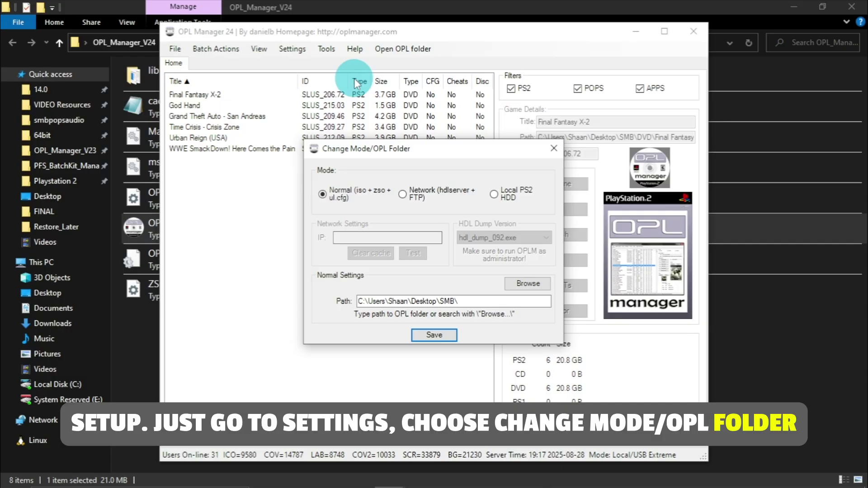
pyautogui.click(380, 300)
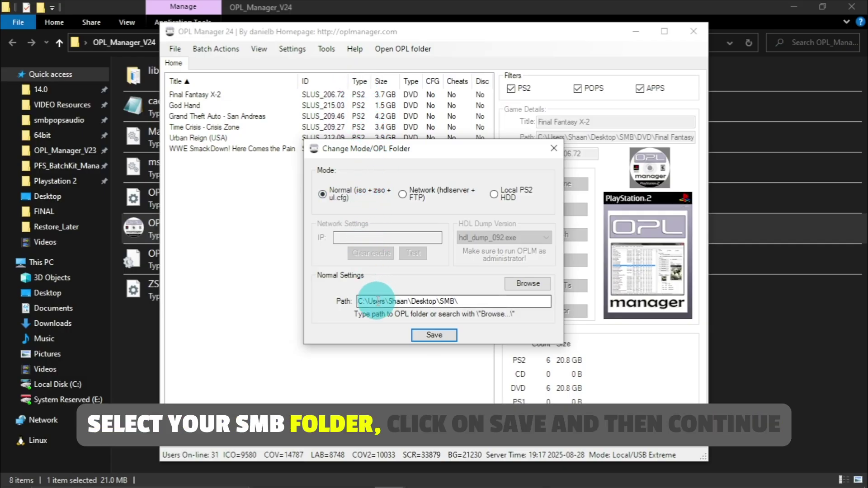
pyautogui.click(438, 300)
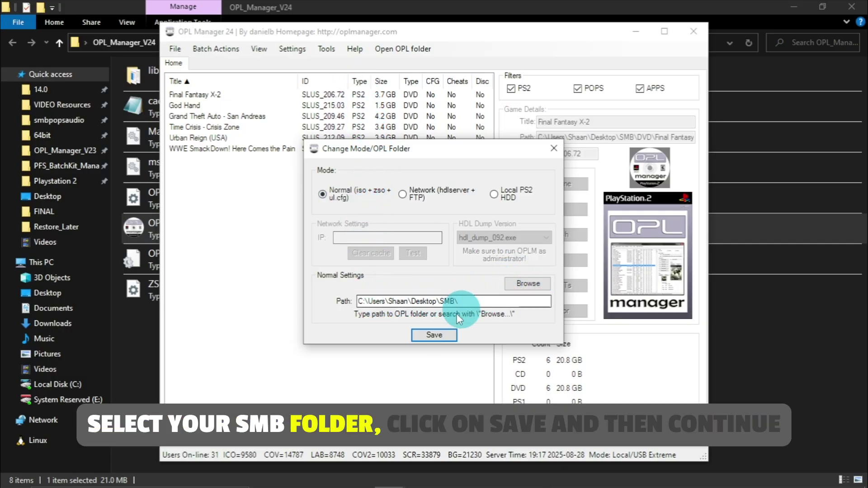
pyautogui.click(430, 333)
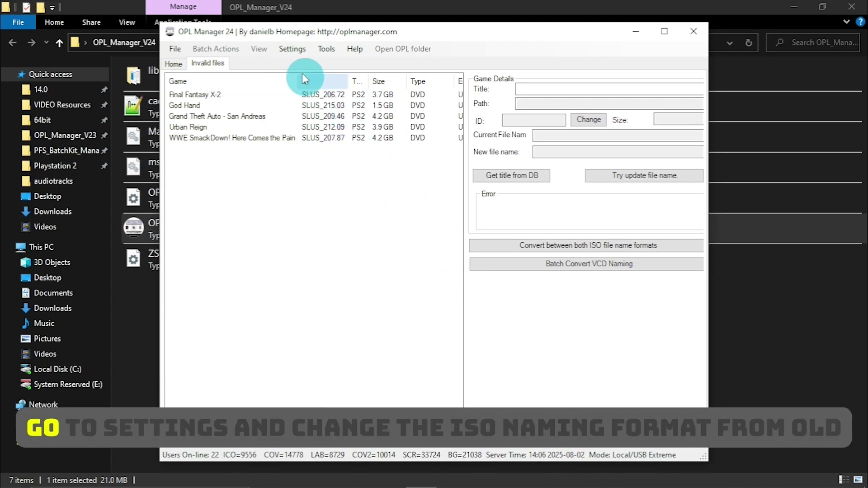
# - Switch the ISO naming format to New and close the dialog to reload the games
pyautogui.click(284, 47)
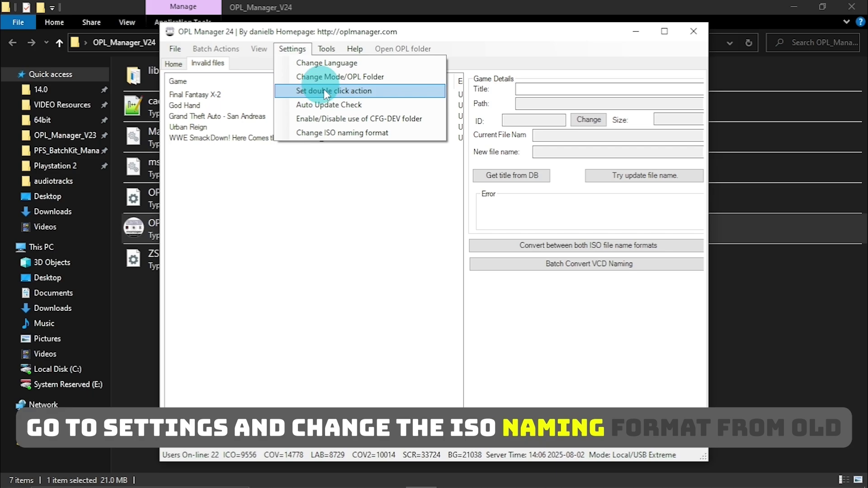
pyautogui.click(337, 133)
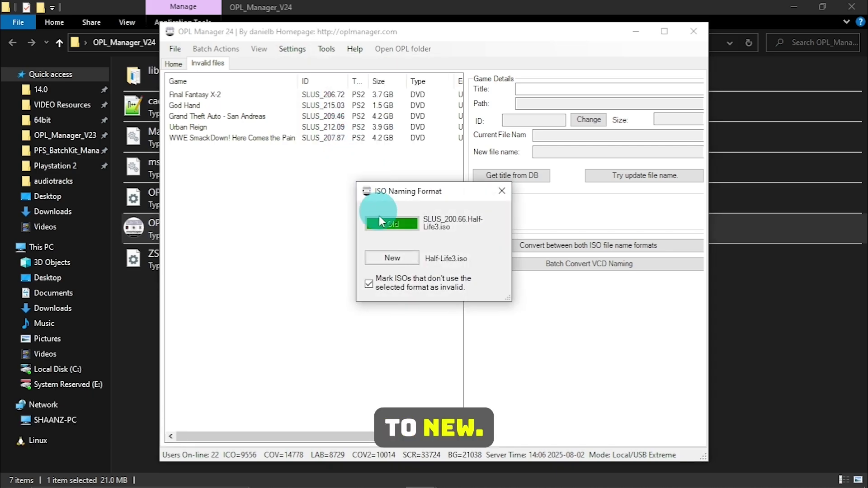
pyautogui.click(392, 259)
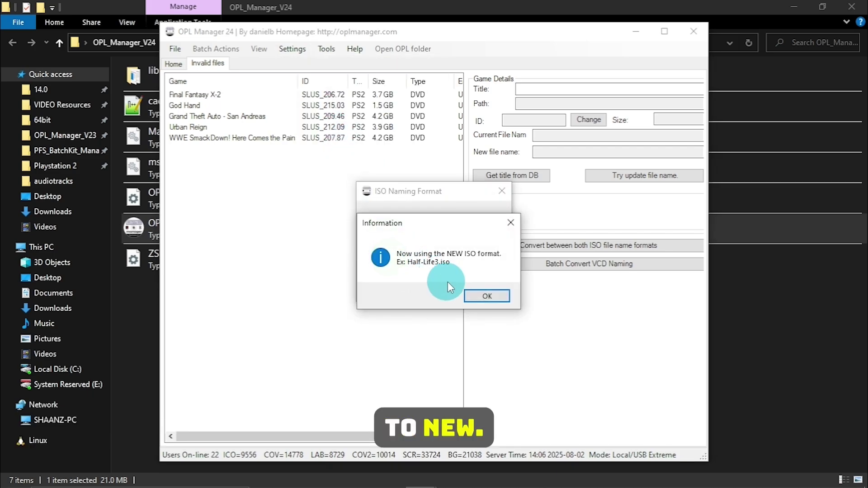
pyautogui.click(482, 296)
pyautogui.click(500, 191)
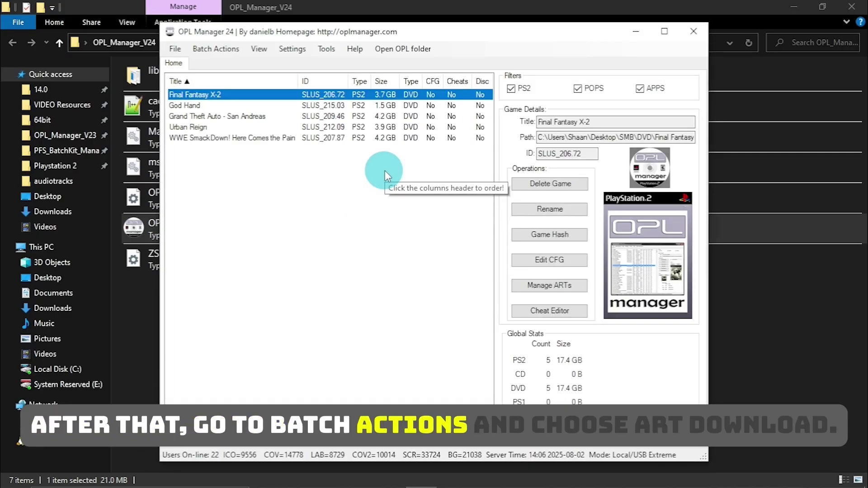
# - Batch-download artwork for all five games, adding logos, backgrounds and screenshots
pyautogui.click(230, 51)
pyautogui.click(231, 64)
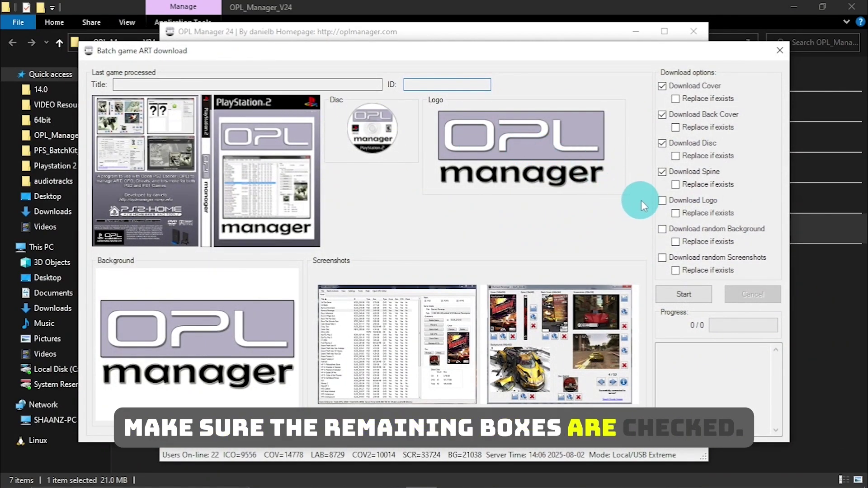
pyautogui.click(663, 201)
pyautogui.click(661, 229)
pyautogui.click(665, 259)
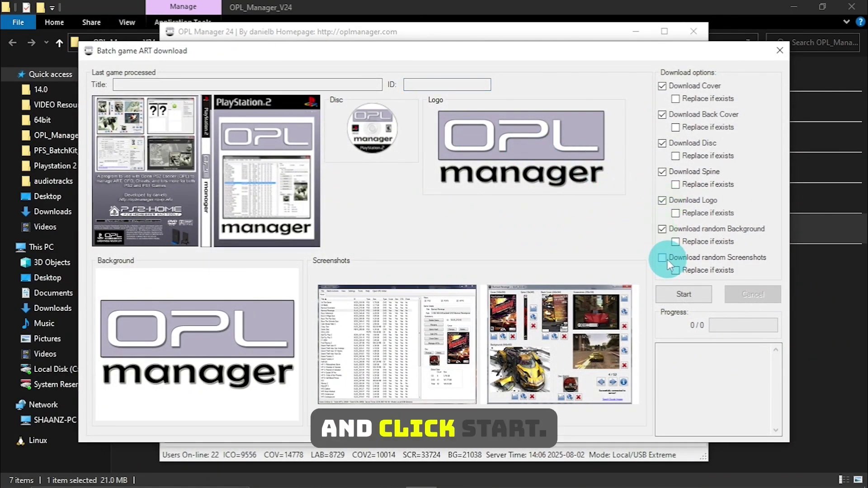
pyautogui.click(675, 292)
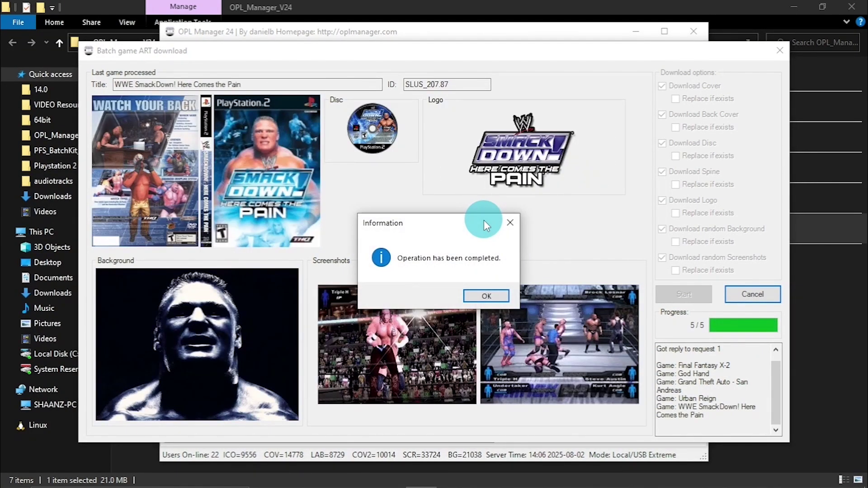
pyautogui.click(488, 296)
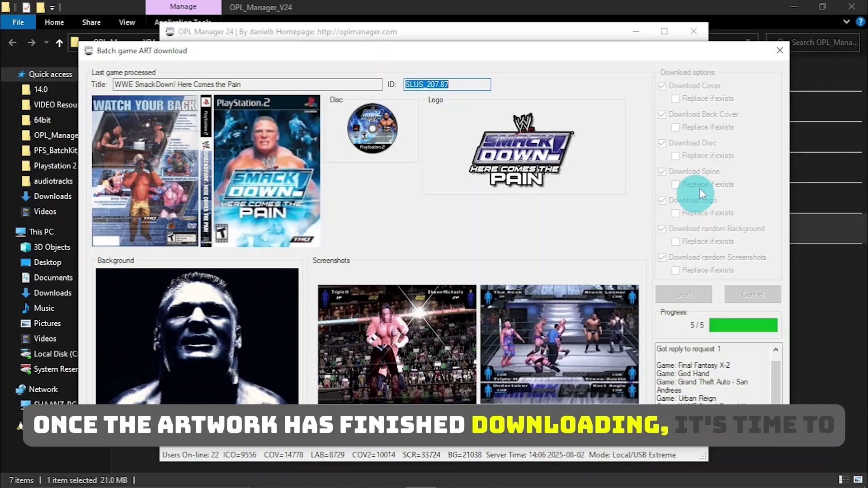
# - Close the ART download window in OPL Manager
pyautogui.click(780, 51)
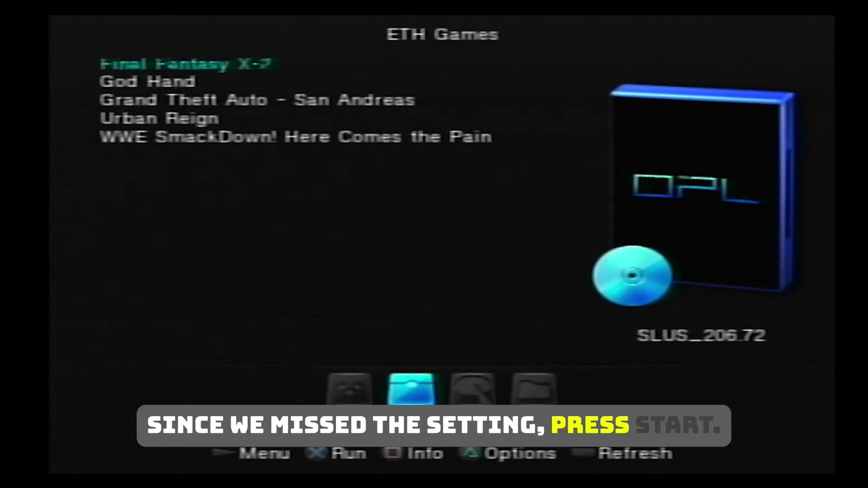
# - Turn Cover Art on in OPL's Display Settings and save the configuration
pyautogui.press('Return')
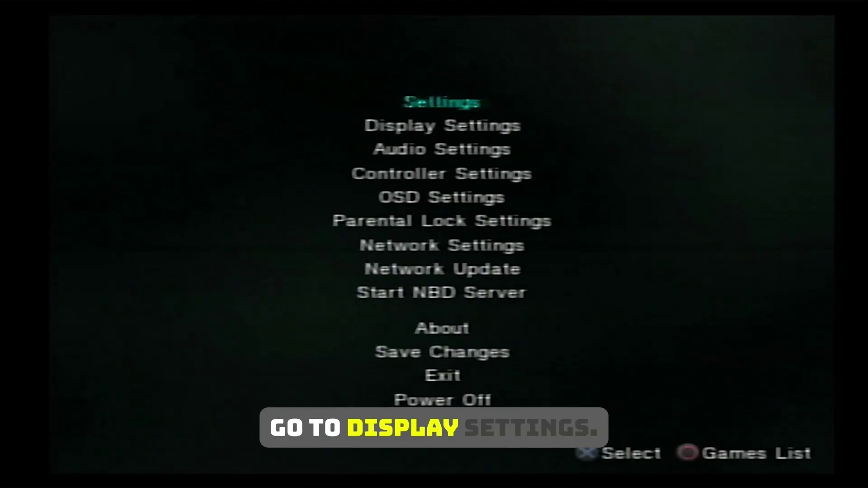
pyautogui.press('Down')
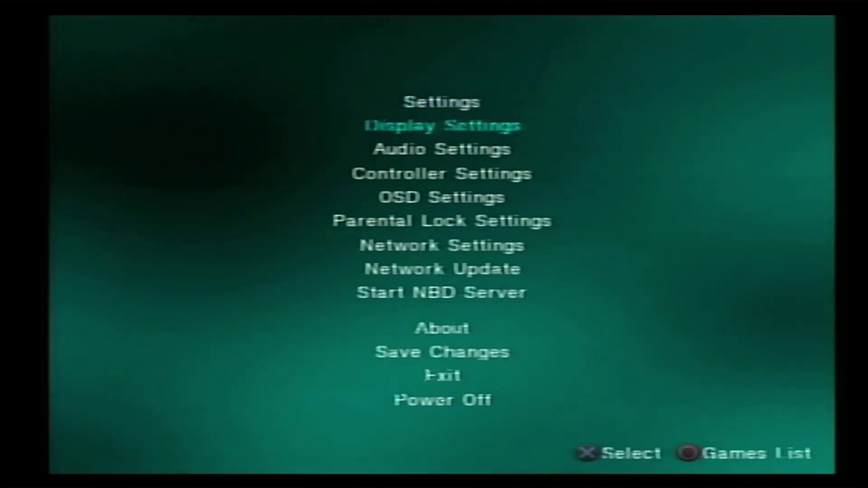
pyautogui.press('Return')
pyautogui.press('Down')
pyautogui.press('Down')
pyautogui.press('Down')
pyautogui.press('Down')
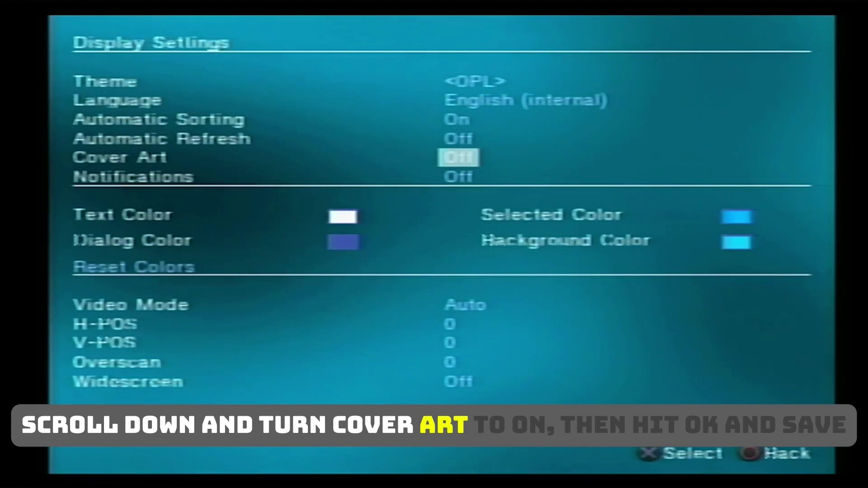
pyautogui.press('Return')
pyautogui.press('Down')
pyautogui.press('Down')
pyautogui.press('Down')
pyautogui.press('Down')
pyautogui.press('Down')
pyautogui.press('Down')
pyautogui.press('Down')
pyautogui.press('Down')
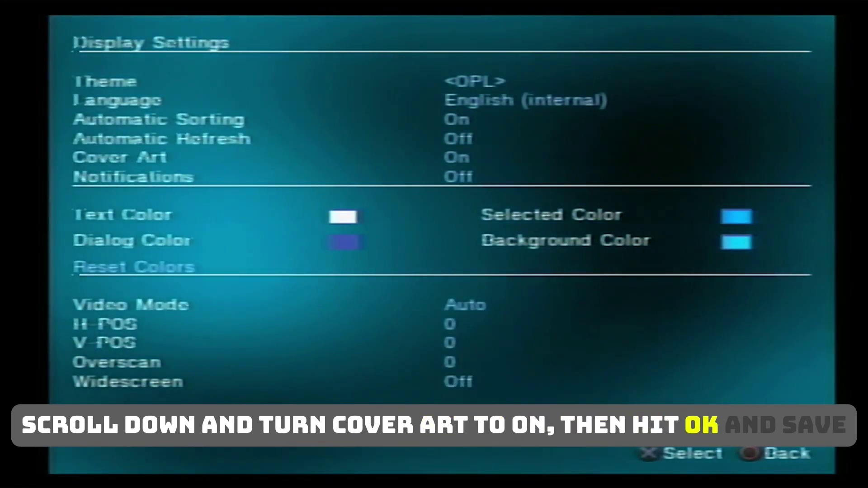
pyautogui.press('Escape')
pyautogui.press('Down')
pyautogui.press('Down')
pyautogui.press('Down')
pyautogui.press('Down')
pyautogui.press('Down')
pyautogui.press('Down')
pyautogui.press('Down')
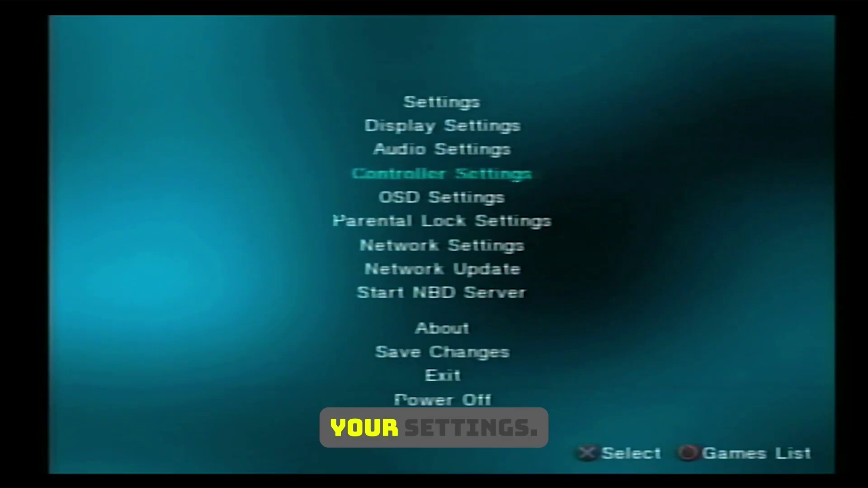
pyautogui.press('Down')
pyautogui.press('Down')
pyautogui.press('Return')
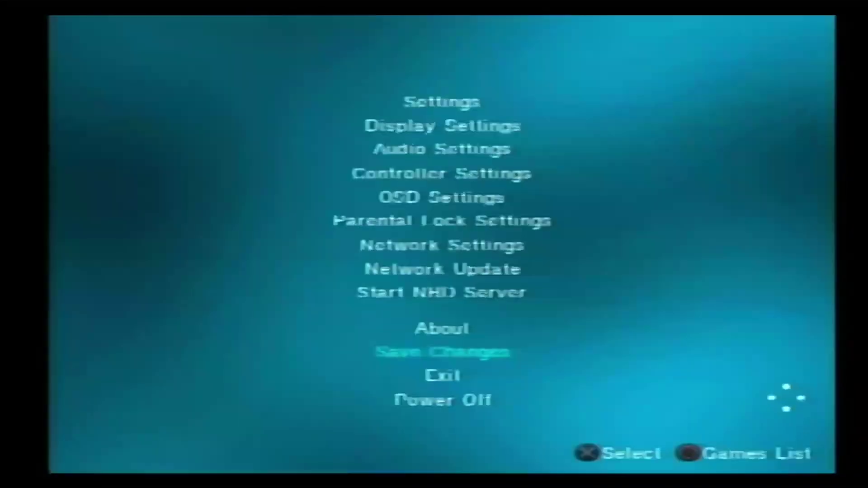
# - Browse the covers of God Hand, San Andreas, Urban Reign and WWE SmackDown
pyautogui.press('Escape')
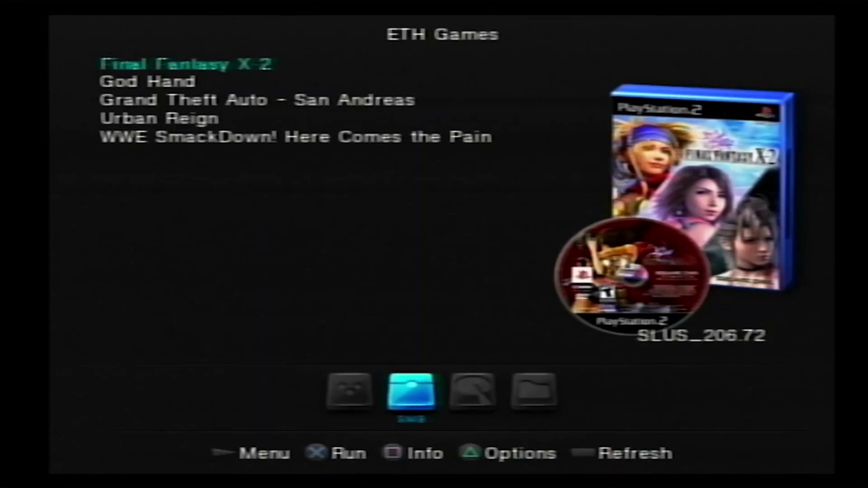
pyautogui.press('Down')
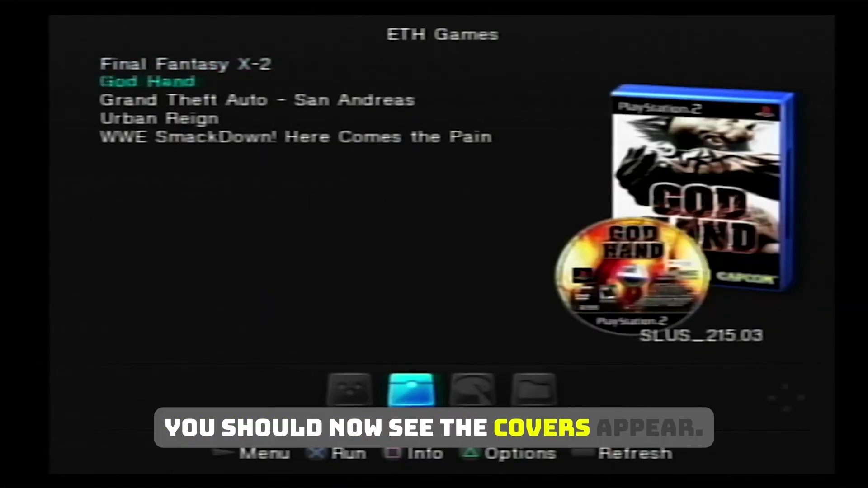
pyautogui.press('Down')
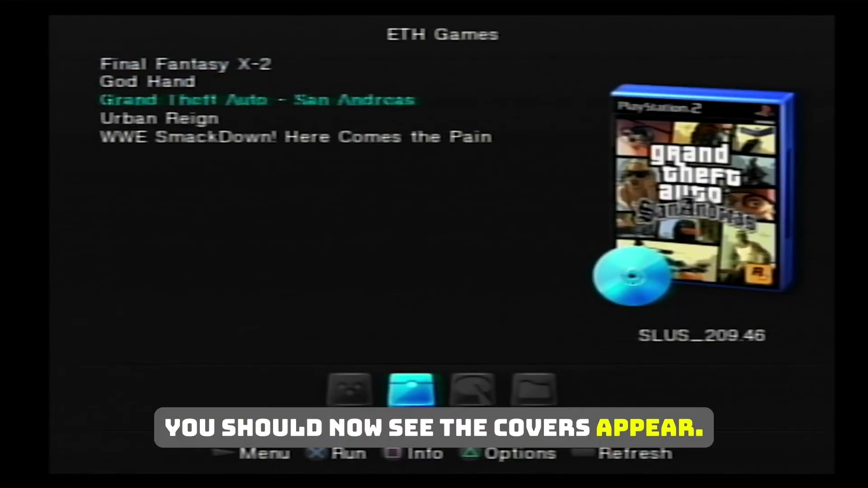
pyautogui.press('Down')
pyautogui.press('Down')
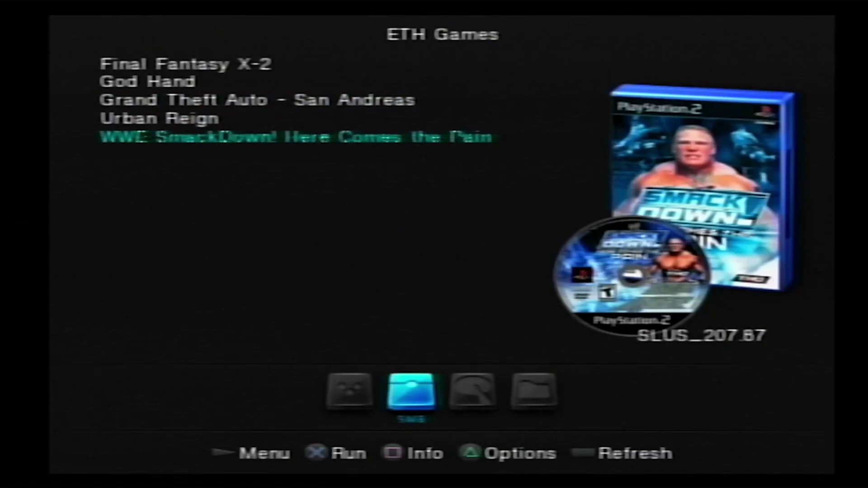
pyautogui.press('Down')
pyautogui.press('Down')
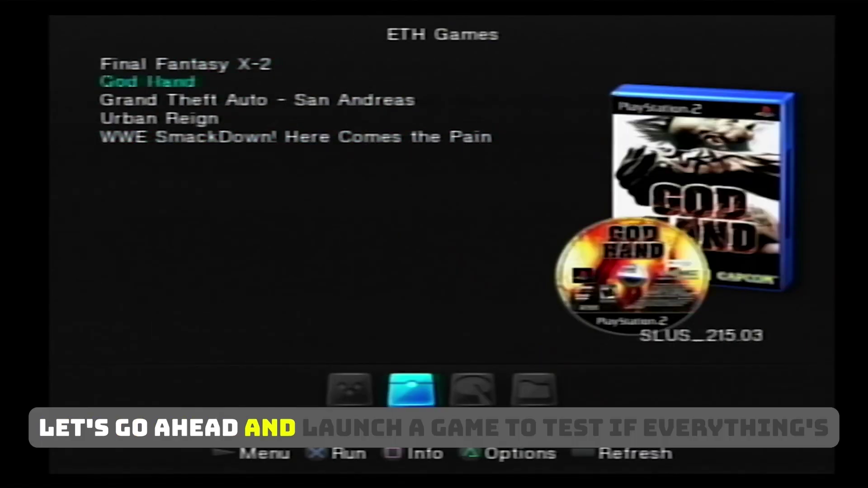